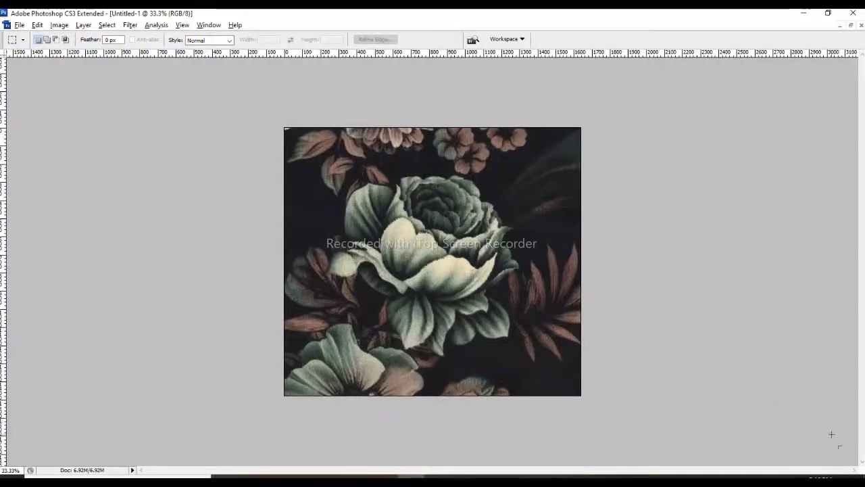
Dismiss the no-pixels warning and show the Channels and Tools panels beside the rose.
{"action": "key", "text": "ctrl+alt+grave"}
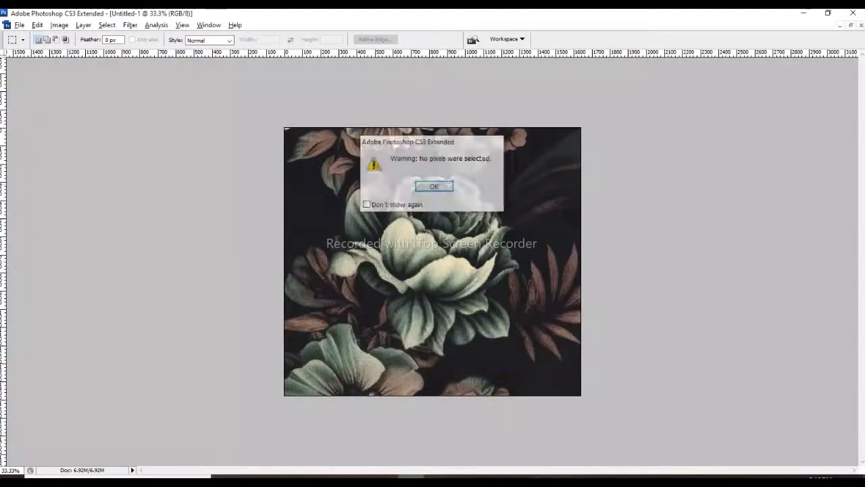
{"action": "left_click", "coordinate": [443, 186]}
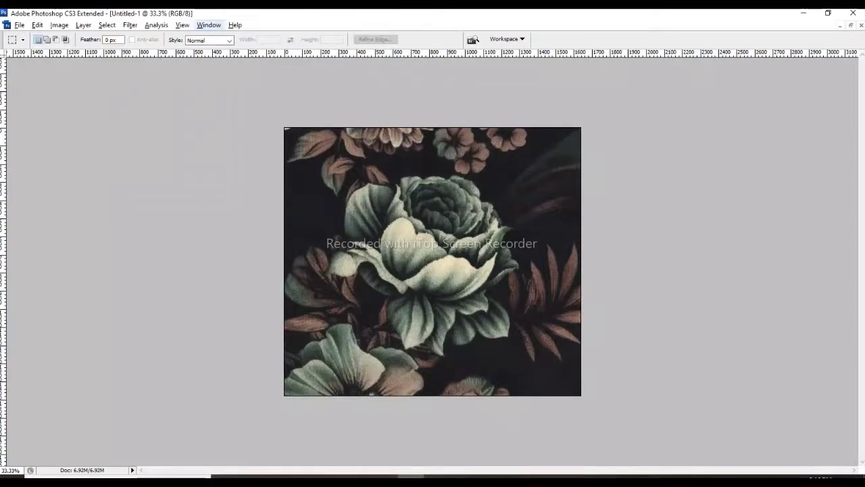
{"action": "left_click", "coordinate": [209, 25]}
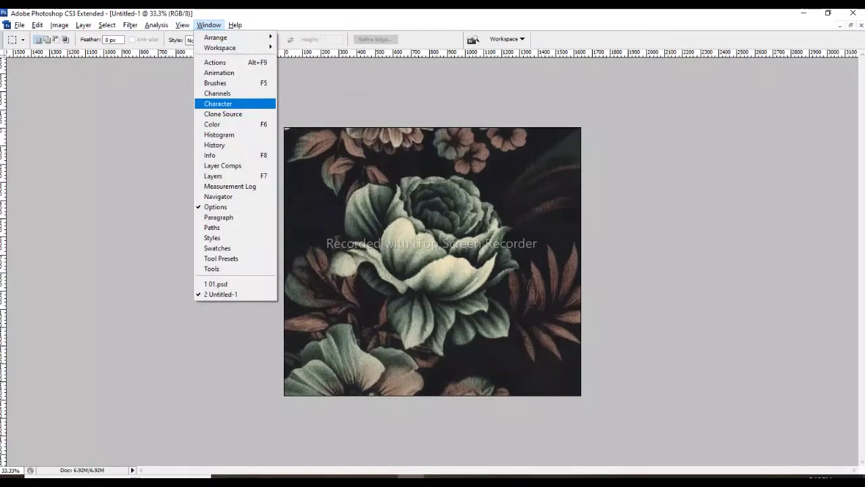
{"action": "left_click", "coordinate": [223, 94]}
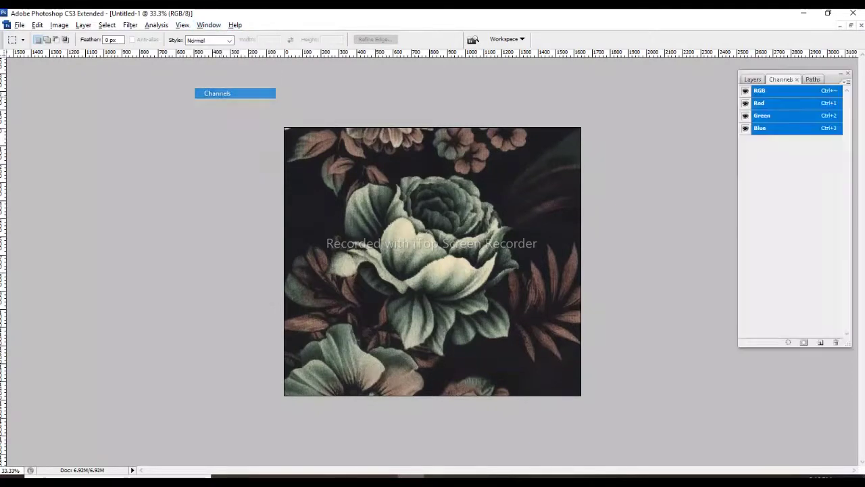
{"action": "left_click", "coordinate": [208, 25]}
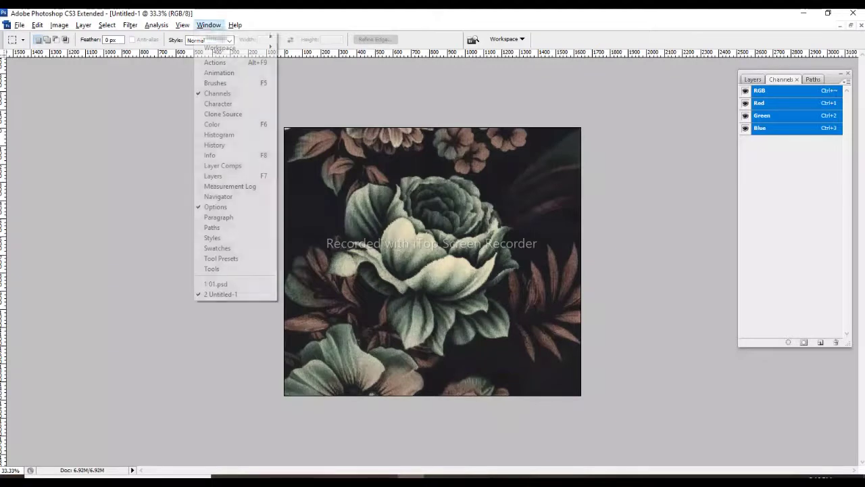
{"action": "left_click", "coordinate": [223, 268]}
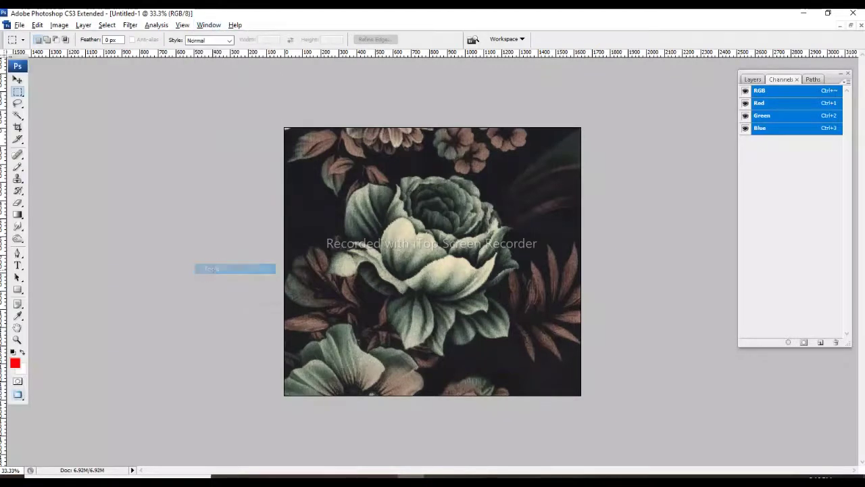
{"action": "left_click_drag", "start_coordinate": [17, 62], "coordinate": [19, 68]}
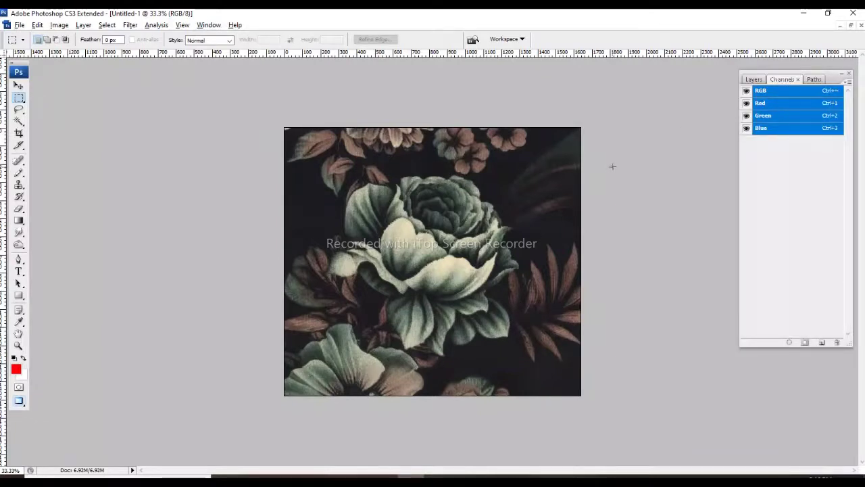
Create a new channel named 00.
{"action": "left_click", "coordinate": [849, 81]}
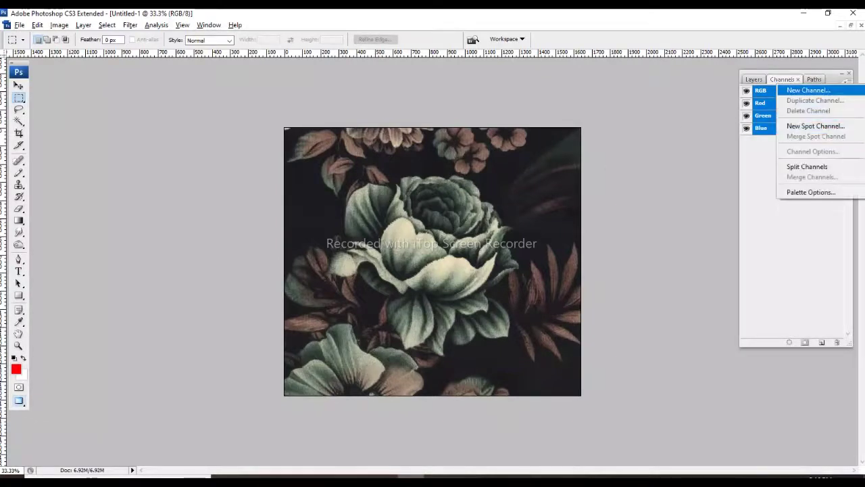
{"action": "left_click", "coordinate": [807, 90]}
{"action": "type", "text": "00"}
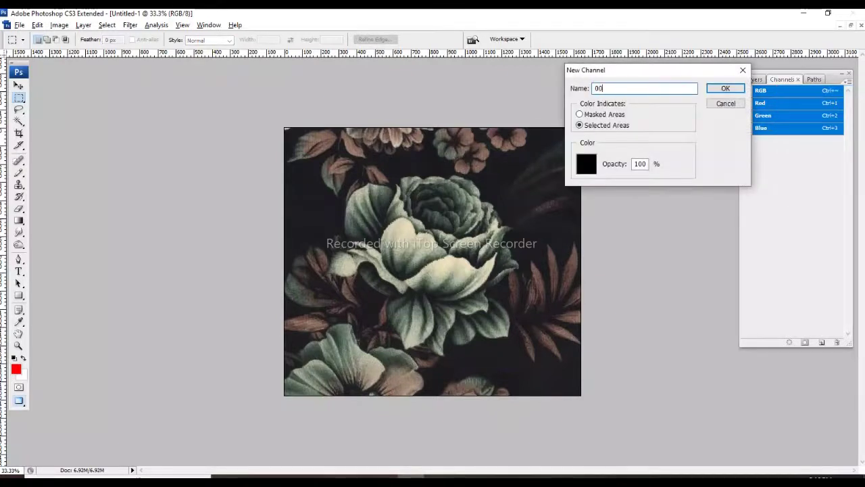
{"action": "key", "text": "Return"}
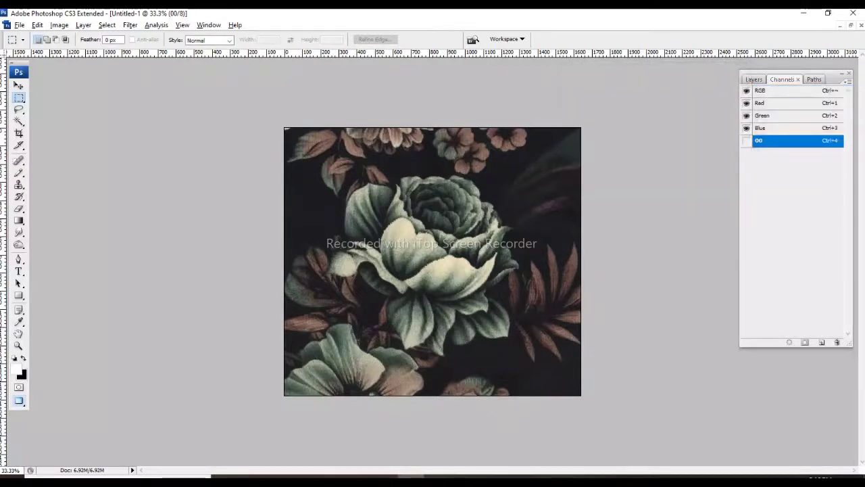
Make black the foreground colour and set channel 00 to Spot Color.
{"action": "key", "text": "x"}
{"action": "double_click", "coordinate": [797, 140]}
{"action": "key", "text": "Tab"}
{"action": "key", "text": "Down"}
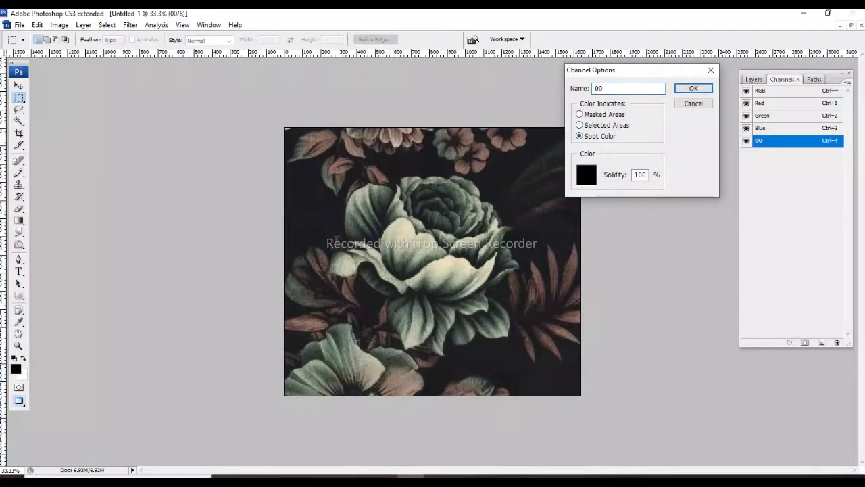
{"action": "key", "text": "Return"}
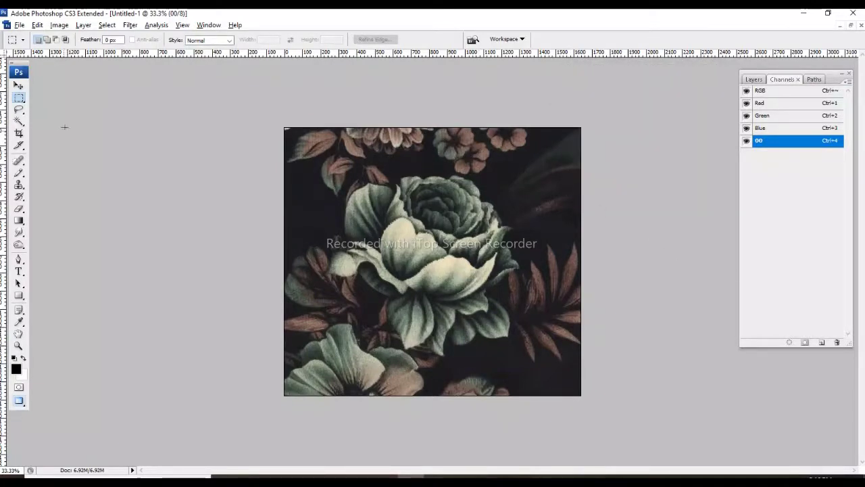
Zoom in to 81.5% with the Pen tool active.
{"action": "key", "text": "ctrl+plus"}
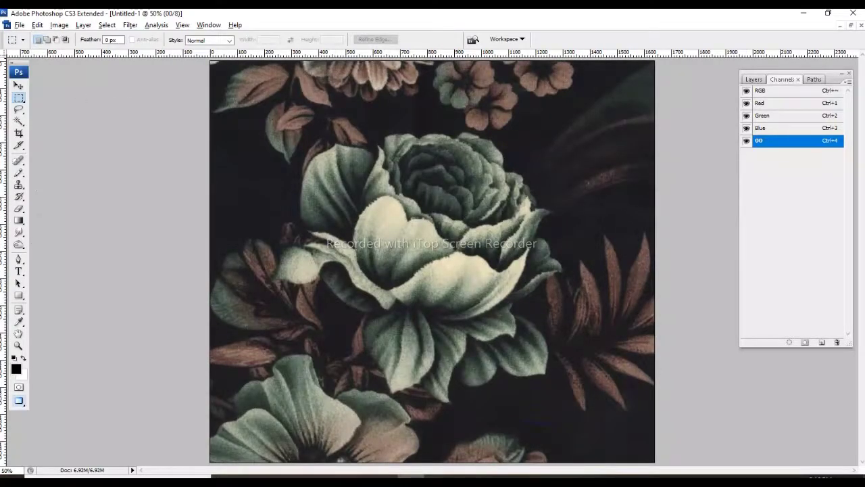
{"action": "key", "text": "p"}
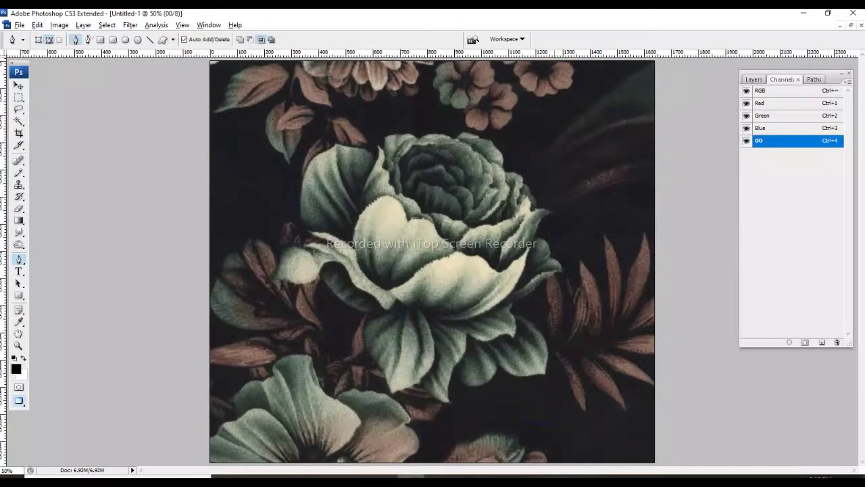
{"action": "key", "text": "ctrl+plus"}
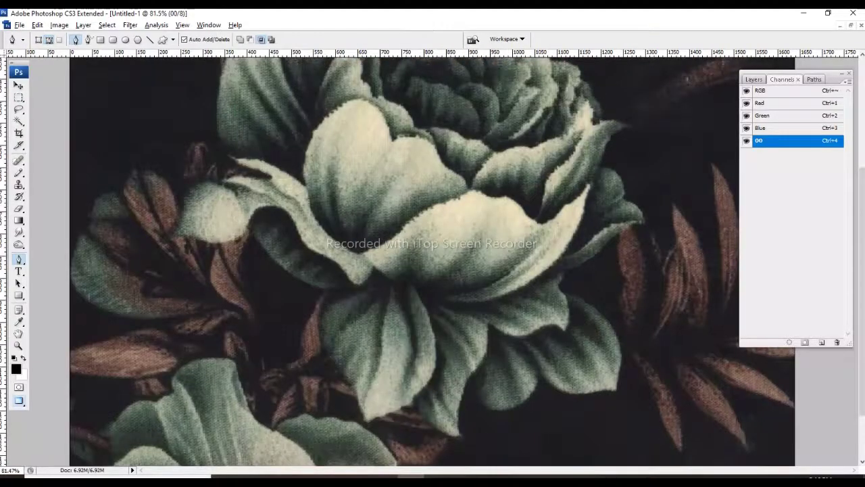
{"action": "scroll", "coordinate": [433, 264], "scroll_direction": "down", "scroll_amount": 2}
{"action": "scroll", "coordinate": [433, 263], "scroll_direction": "down", "scroll_amount": 1}
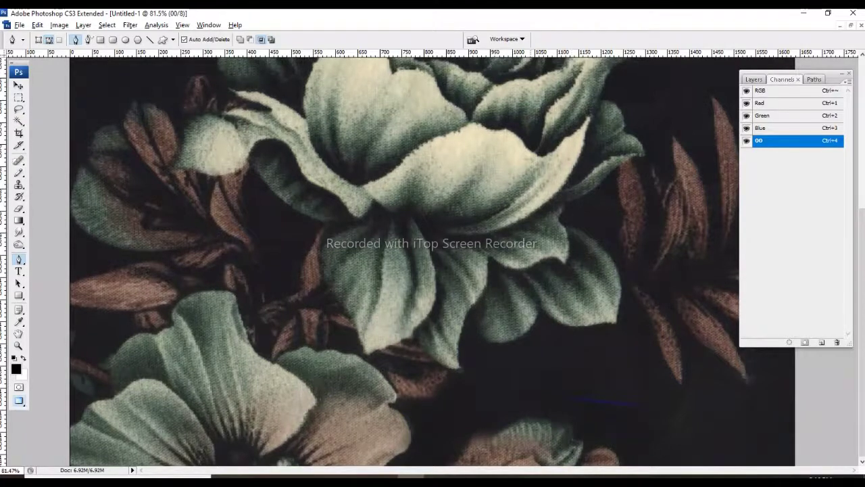
{"action": "scroll", "coordinate": [433, 263], "scroll_direction": "up", "scroll_amount": 1}
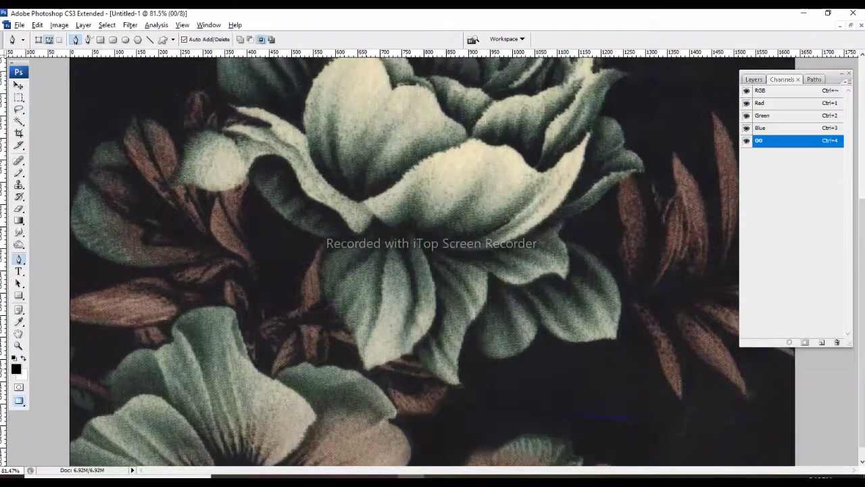
Trace curved anchors from the lower petal up around the small left petal and outer petal.
{"action": "mouse_move", "coordinate": [354, 337]}
{"action": "left_mouse_down"}
{"action": "mouse_move", "coordinate": [330, 306]}
{"action": "mouse_move", "coordinate": [318, 258]}
{"action": "left_mouse_up"}
{"action": "scroll", "coordinate": [327, 236], "scroll_direction": "up", "scroll_amount": 5}
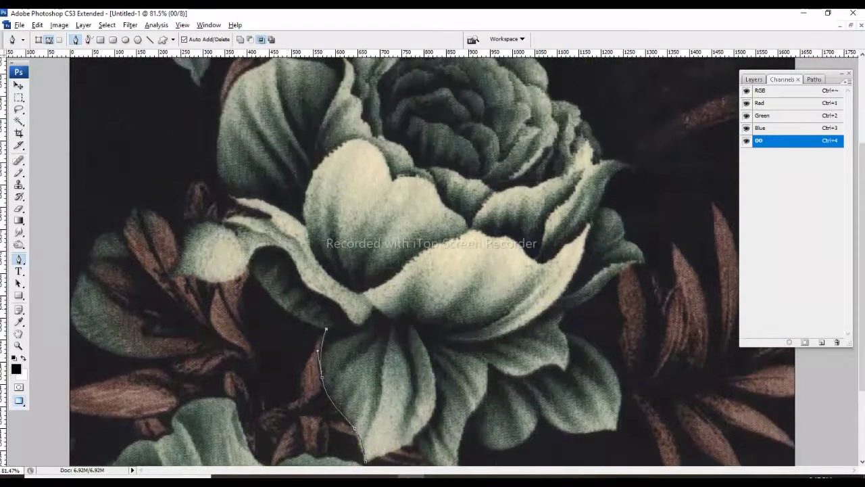
{"action": "left_click_drag", "start_coordinate": [283, 308], "coordinate": [262, 287]}
{"action": "scroll", "coordinate": [379, 257], "scroll_direction": "up", "scroll_amount": 1}
{"action": "left_click_drag", "start_coordinate": [248, 271], "coordinate": [214, 286]}
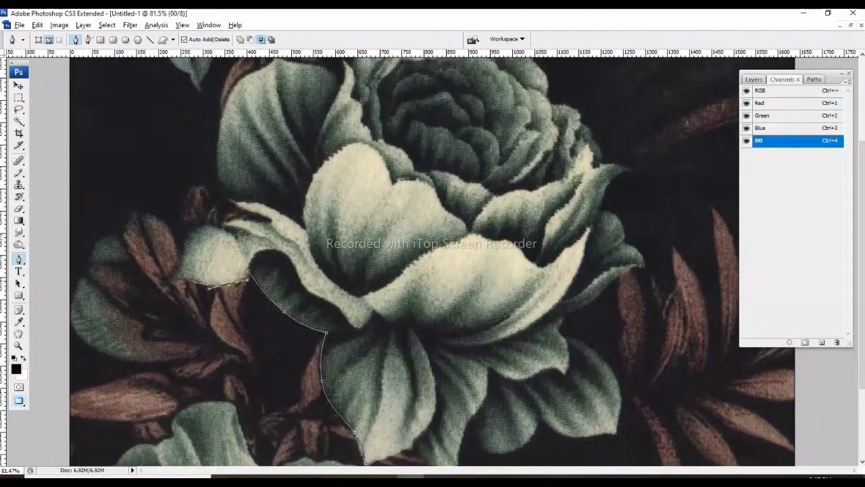
{"action": "mouse_move", "coordinate": [184, 232]}
{"action": "left_mouse_down"}
{"action": "mouse_move", "coordinate": [272, 194]}
{"action": "mouse_move", "coordinate": [215, 224]}
{"action": "mouse_move", "coordinate": [237, 216]}
{"action": "left_mouse_up"}
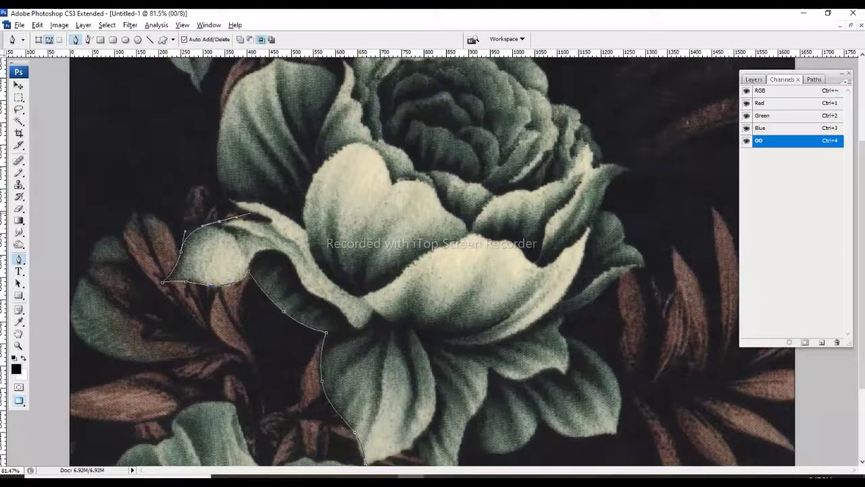
{"action": "scroll", "coordinate": [233, 250], "scroll_direction": "up", "scroll_amount": 2}
{"action": "scroll", "coordinate": [223, 291], "scroll_direction": "up", "scroll_amount": 2}
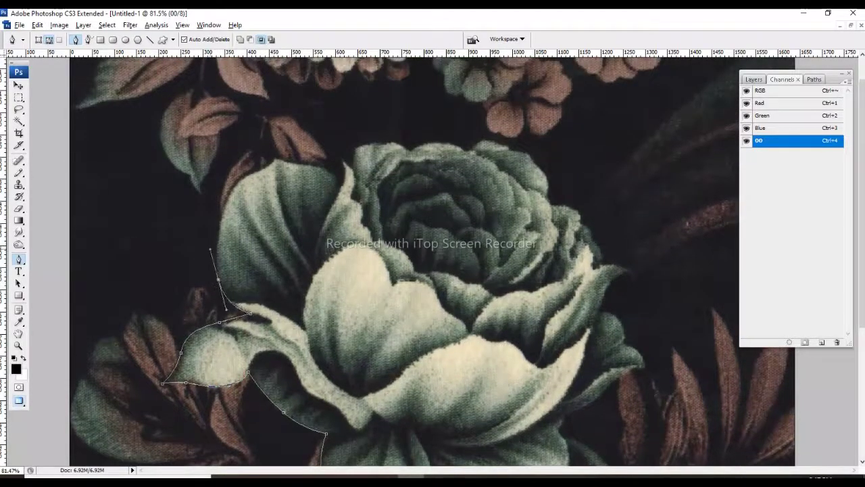
{"action": "left_click_drag", "start_coordinate": [221, 214], "coordinate": [236, 182]}
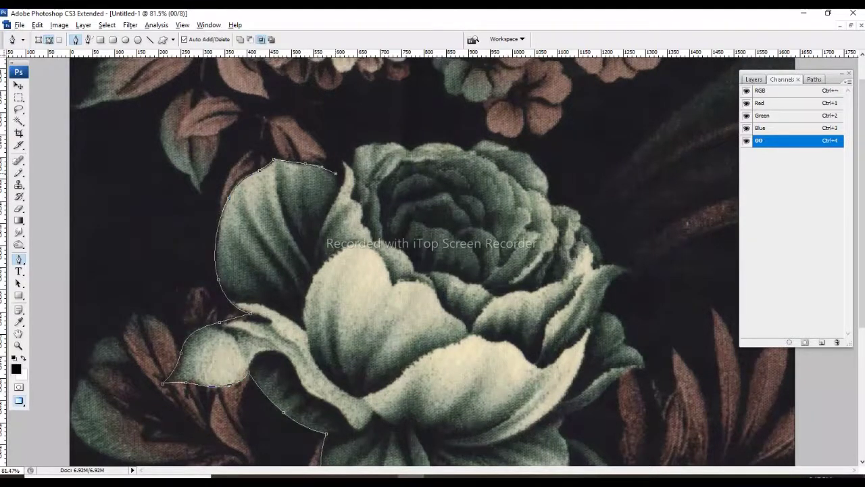
{"action": "scroll", "coordinate": [338, 176], "scroll_direction": "up", "scroll_amount": 1}
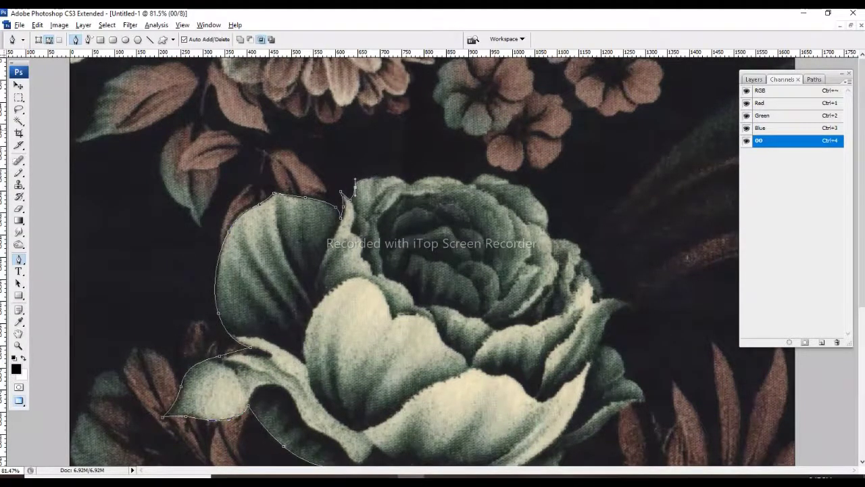
{"action": "scroll", "coordinate": [355, 184], "scroll_direction": "up", "scroll_amount": 1}
Continue the path across the scalloped top of the rose and around its upper right.
{"action": "scroll", "coordinate": [318, 238], "scroll_direction": "up", "scroll_amount": 1}
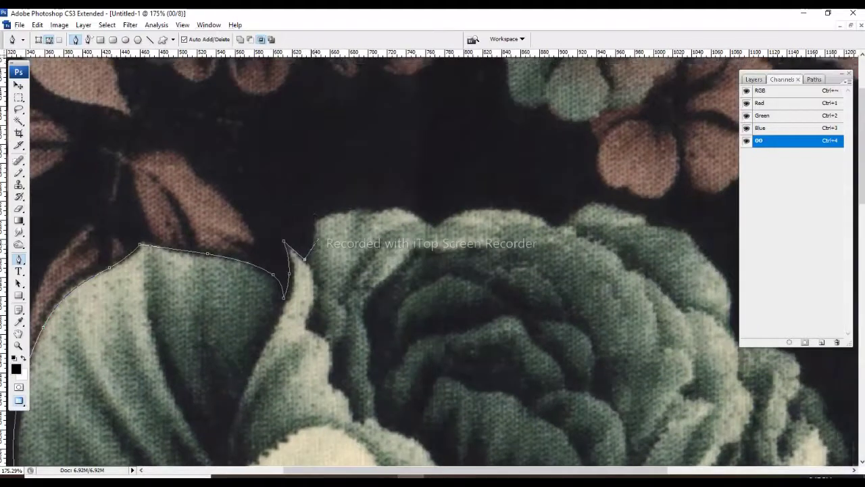
{"action": "left_click_drag", "start_coordinate": [329, 213], "coordinate": [348, 215]}
{"action": "mouse_move", "coordinate": [410, 211]}
{"action": "left_mouse_down"}
{"action": "mouse_move", "coordinate": [427, 217]}
{"action": "mouse_move", "coordinate": [274, 193]}
{"action": "left_mouse_up"}
{"action": "mouse_move", "coordinate": [327, 179]}
{"action": "left_mouse_down"}
{"action": "mouse_move", "coordinate": [374, 178]}
{"action": "mouse_move", "coordinate": [276, 198]}
{"action": "left_mouse_up"}
{"action": "mouse_move", "coordinate": [317, 177]}
{"action": "left_mouse_down"}
{"action": "mouse_move", "coordinate": [374, 186]}
{"action": "mouse_move", "coordinate": [433, 231]}
{"action": "left_mouse_up"}
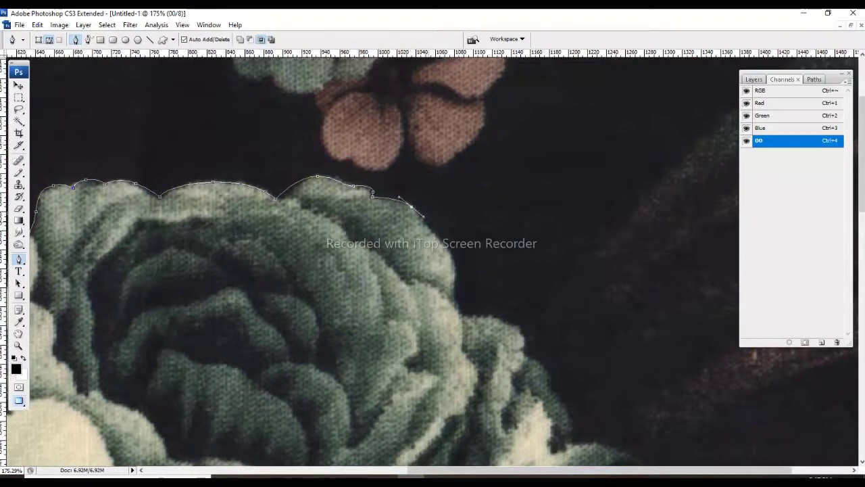
{"action": "left_click", "coordinate": [451, 303]}
{"action": "mouse_move", "coordinate": [452, 303]}
{"action": "left_mouse_down"}
{"action": "mouse_move", "coordinate": [409, 200]}
{"action": "mouse_move", "coordinate": [459, 218]}
{"action": "left_mouse_up"}
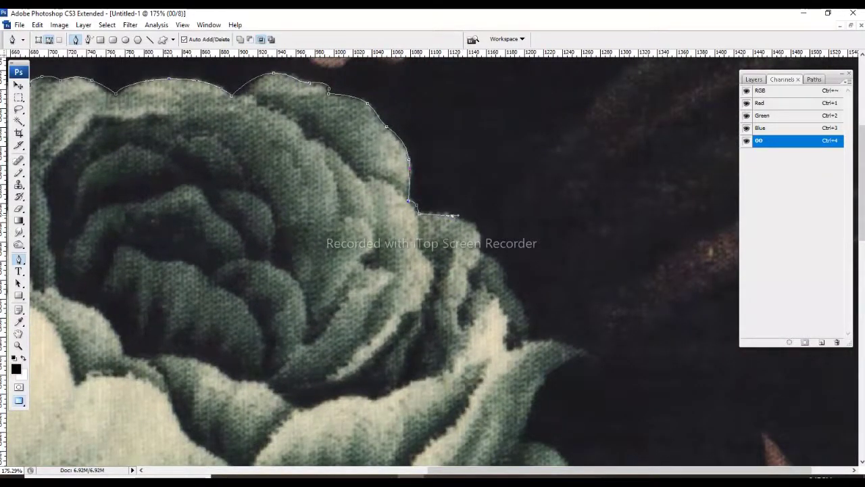
{"action": "left_click_drag", "start_coordinate": [479, 251], "coordinate": [444, 160]}
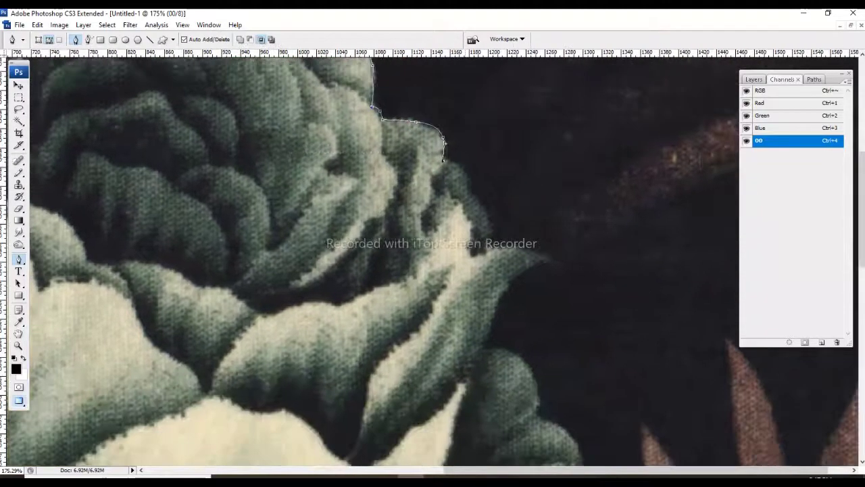
Trace down the right petals and curved tip, undoing one misplaced anchor.
{"action": "left_click", "coordinate": [494, 239]}
{"action": "mouse_move", "coordinate": [528, 270]}
{"action": "left_mouse_down"}
{"action": "mouse_move", "coordinate": [533, 188]}
{"action": "mouse_move", "coordinate": [495, 231]}
{"action": "left_mouse_up"}
{"action": "mouse_move", "coordinate": [534, 284]}
{"action": "left_mouse_down"}
{"action": "mouse_move", "coordinate": [521, 184]}
{"action": "mouse_move", "coordinate": [537, 201]}
{"action": "left_mouse_up"}
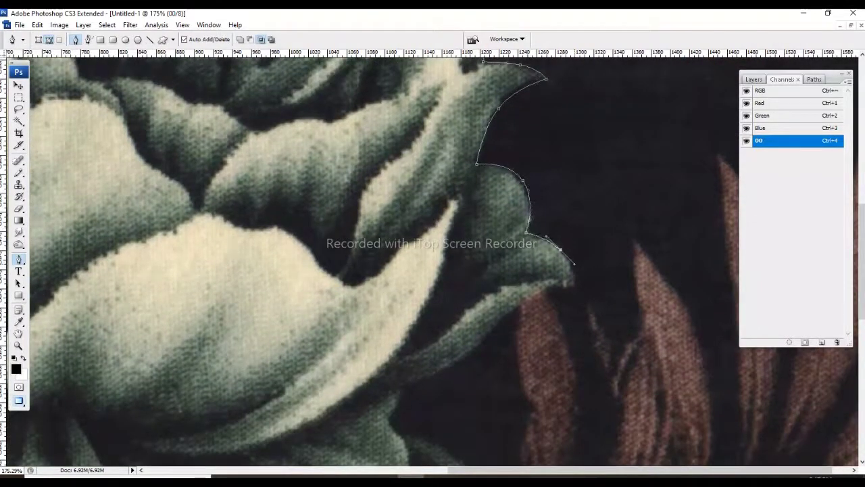
{"action": "left_click_drag", "start_coordinate": [574, 287], "coordinate": [574, 309]}
{"action": "mouse_move", "coordinate": [509, 311]}
{"action": "left_mouse_down"}
{"action": "mouse_move", "coordinate": [558, 210]}
{"action": "mouse_move", "coordinate": [497, 262]}
{"action": "mouse_move", "coordinate": [447, 283]}
{"action": "left_mouse_up"}
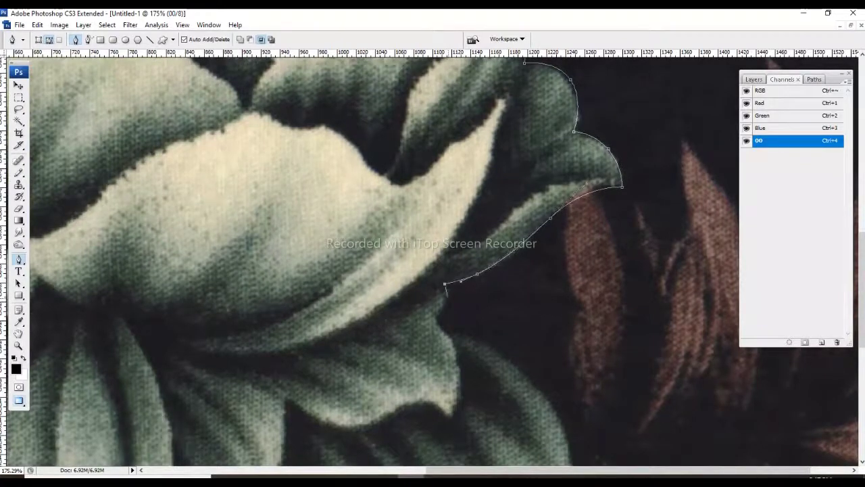
{"action": "left_click", "coordinate": [447, 300]}
{"action": "left_click_drag", "start_coordinate": [442, 316], "coordinate": [432, 321]}
{"action": "mouse_move", "coordinate": [456, 347]}
{"action": "left_mouse_down"}
{"action": "mouse_move", "coordinate": [477, 223]}
{"action": "mouse_move", "coordinate": [484, 278]}
{"action": "mouse_move", "coordinate": [435, 261]}
{"action": "left_mouse_up"}
{"action": "key", "text": "ctrl+z"}
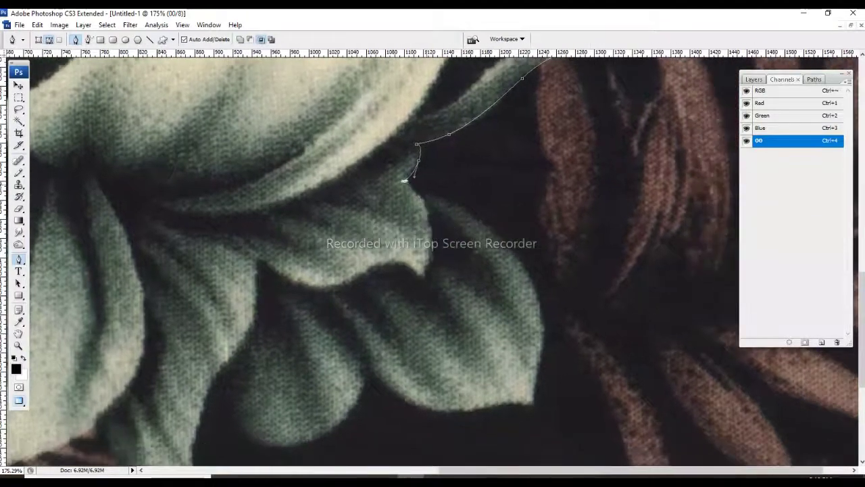
Trace around the lower leaf edges and close the path at its starting anchor.
{"action": "left_click_drag", "start_coordinate": [519, 260], "coordinate": [552, 306]}
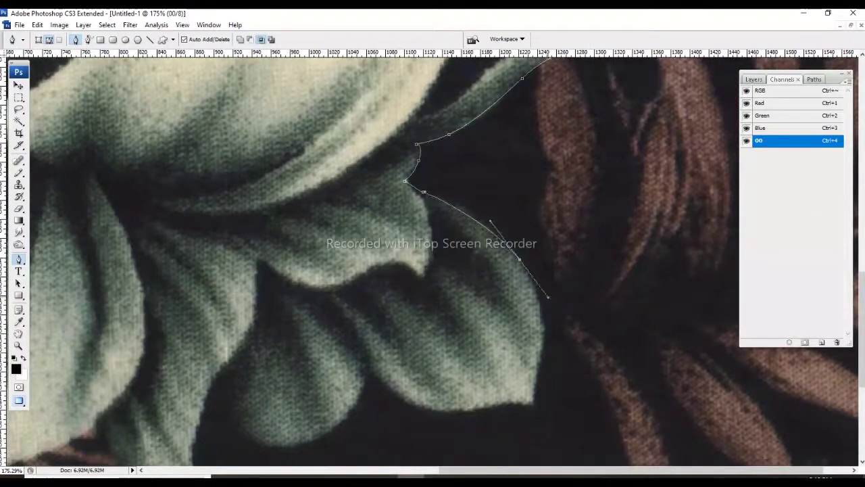
{"action": "left_click", "coordinate": [539, 370]}
{"action": "mouse_move", "coordinate": [536, 406]}
{"action": "left_mouse_down"}
{"action": "mouse_move", "coordinate": [461, 411]}
{"action": "mouse_move", "coordinate": [362, 364]}
{"action": "mouse_move", "coordinate": [543, 196]}
{"action": "left_mouse_up"}
{"action": "left_click_drag", "start_coordinate": [495, 276], "coordinate": [439, 290]}
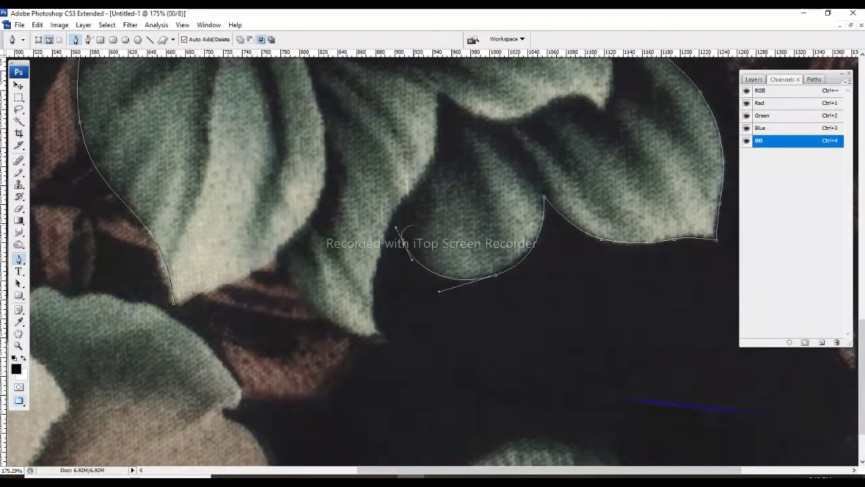
{"action": "left_click_drag", "start_coordinate": [404, 239], "coordinate": [400, 226]}
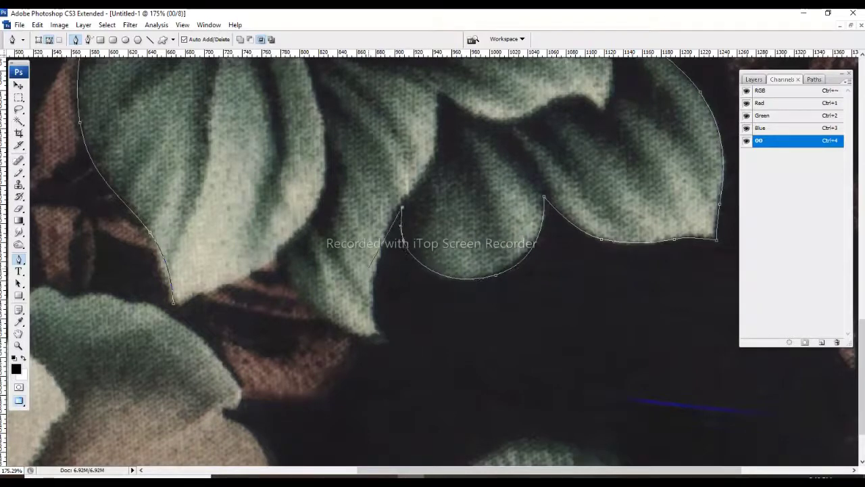
{"action": "left_click", "coordinate": [379, 281]}
{"action": "left_click", "coordinate": [375, 331]}
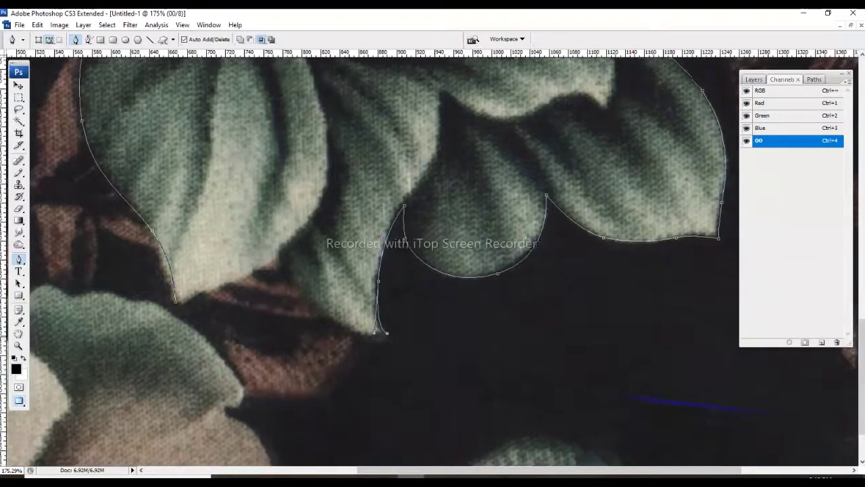
{"action": "left_click_drag", "start_coordinate": [386, 332], "coordinate": [454, 322]}
{"action": "left_click_drag", "start_coordinate": [387, 298], "coordinate": [360, 272]}
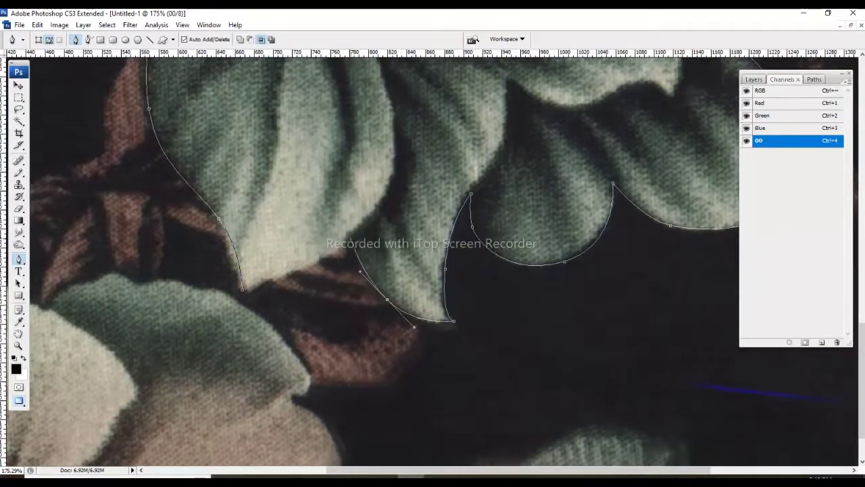
{"action": "mouse_move", "coordinate": [301, 268]}
{"action": "left_mouse_down"}
{"action": "mouse_move", "coordinate": [272, 280]}
{"action": "mouse_move", "coordinate": [228, 362]}
{"action": "left_mouse_up"}
{"action": "left_click", "coordinate": [242, 290]}
Convert the closed rose path into a New Selection with 0-pixel feather.
{"action": "key", "text": "ctrl+minus"}
{"action": "key", "text": "ctrl+minus"}
{"action": "key", "text": "ctrl+minus"}
{"action": "key", "text": "ctrl+minus"}
{"action": "key", "text": "ctrl+minus"}
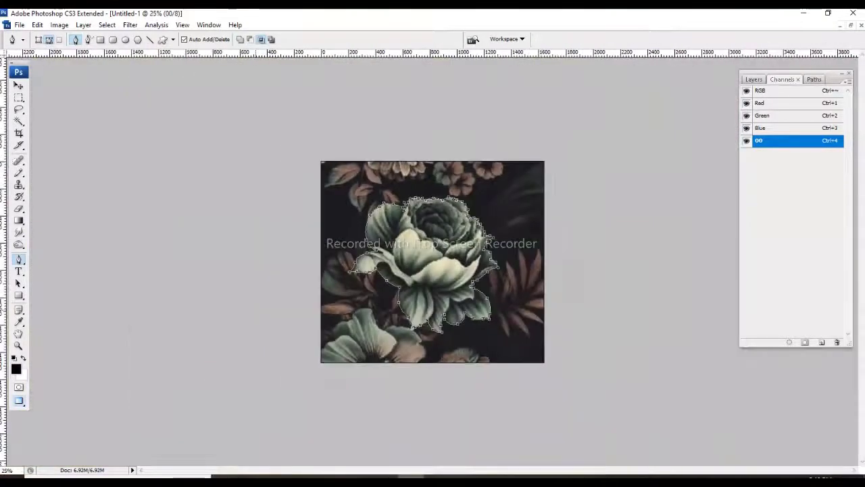
{"action": "key", "text": "ctrl+plus"}
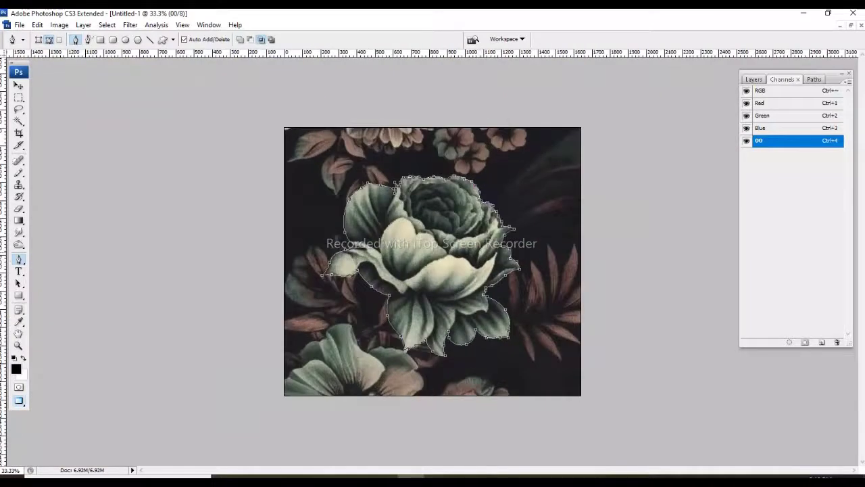
{"action": "key", "text": "ctrl+plus"}
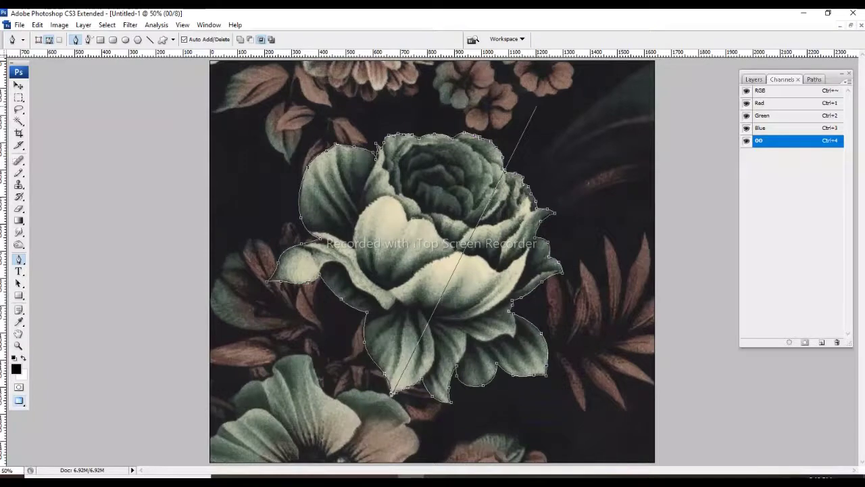
{"action": "right_click", "coordinate": [426, 212]}
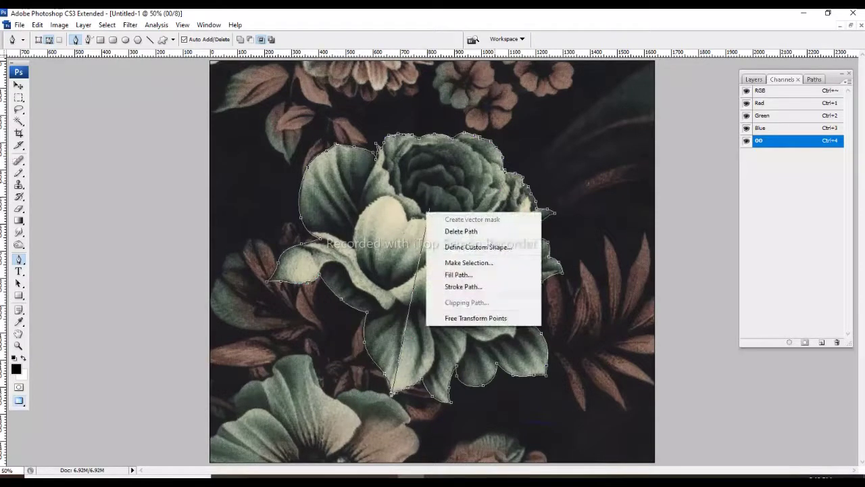
{"action": "left_click", "coordinate": [469, 262]}
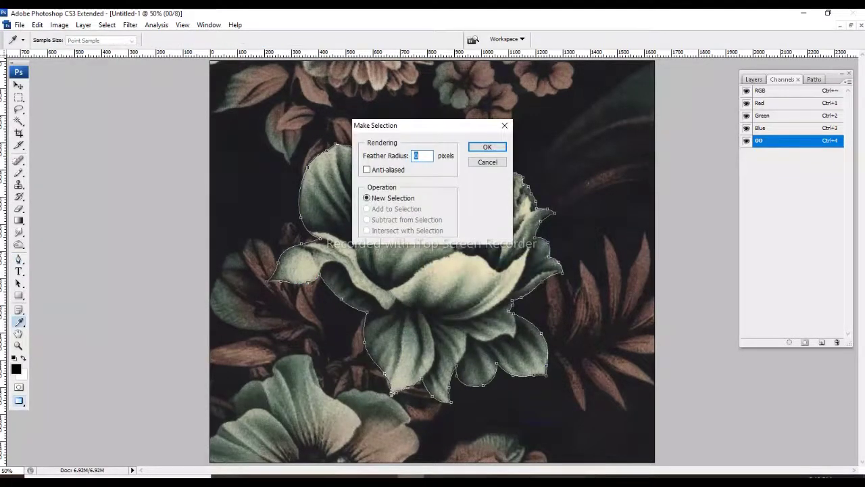
{"action": "left_click", "coordinate": [487, 147]}
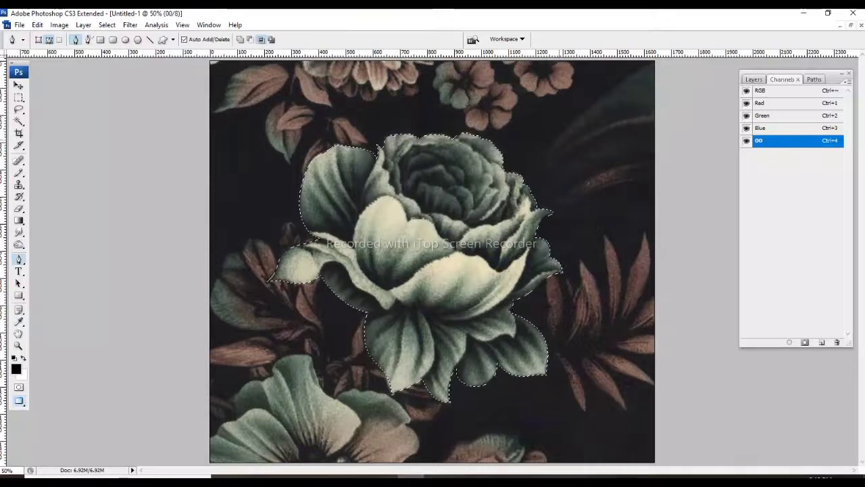
In channel 00, apply Levels with output white 155 to the rose, then show RGB again.
{"action": "left_click_drag", "start_coordinate": [782, 79], "coordinate": [760, 79]}
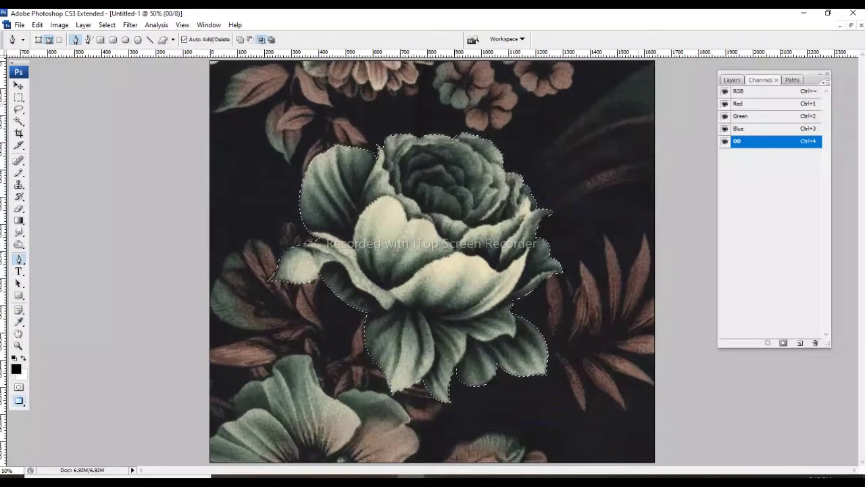
{"action": "key", "text": "ctrl+4"}
{"action": "key", "text": "ctrl+plus"}
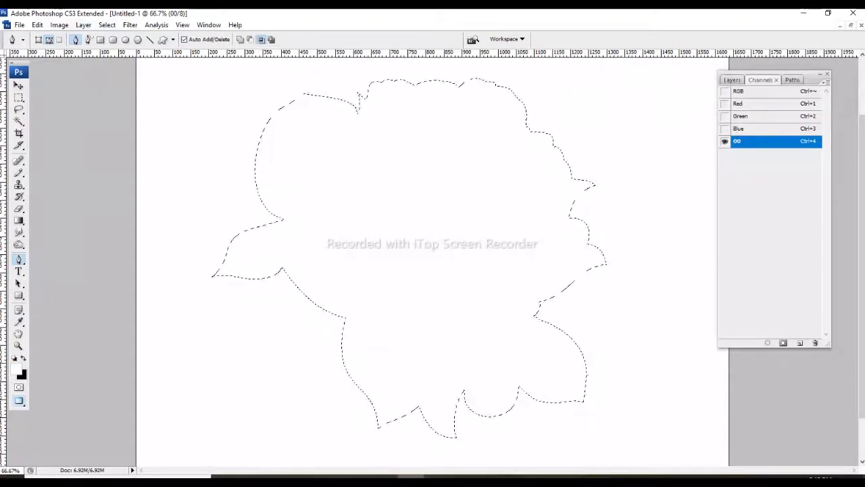
{"action": "left_click", "coordinate": [58, 25]}
{"action": "mouse_move", "coordinate": [75, 53]}
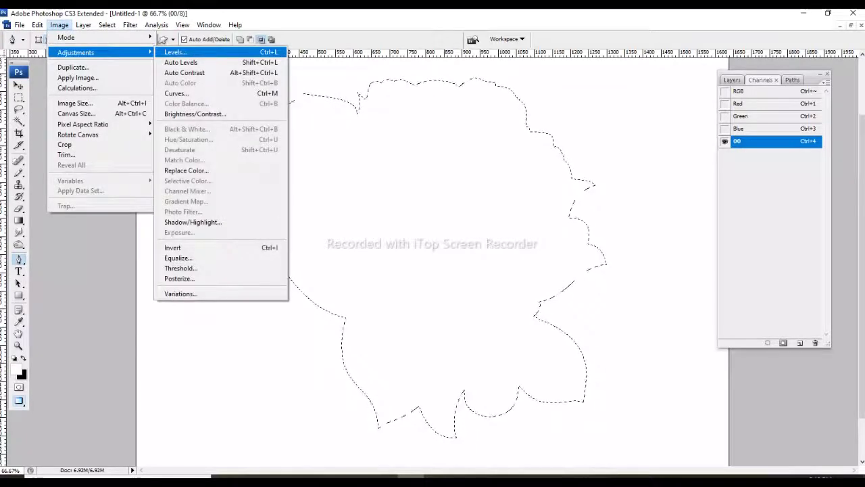
{"action": "left_click", "coordinate": [174, 52]}
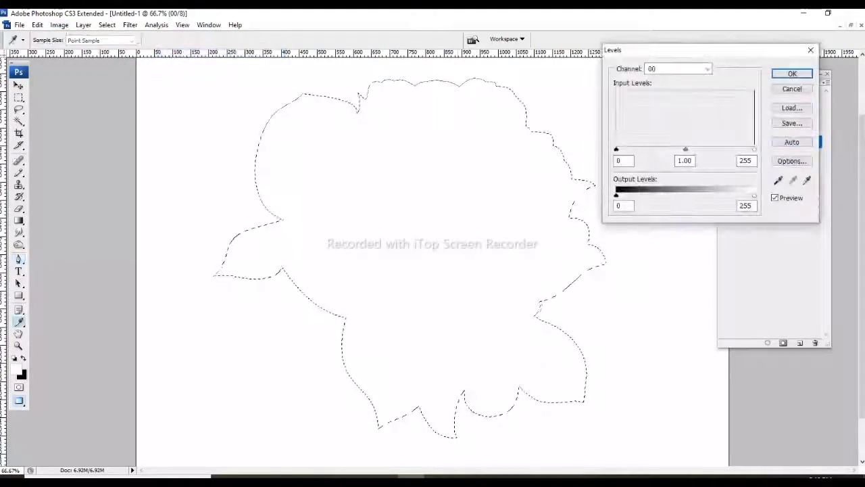
{"action": "left_click_drag", "start_coordinate": [754, 196], "coordinate": [703, 195]}
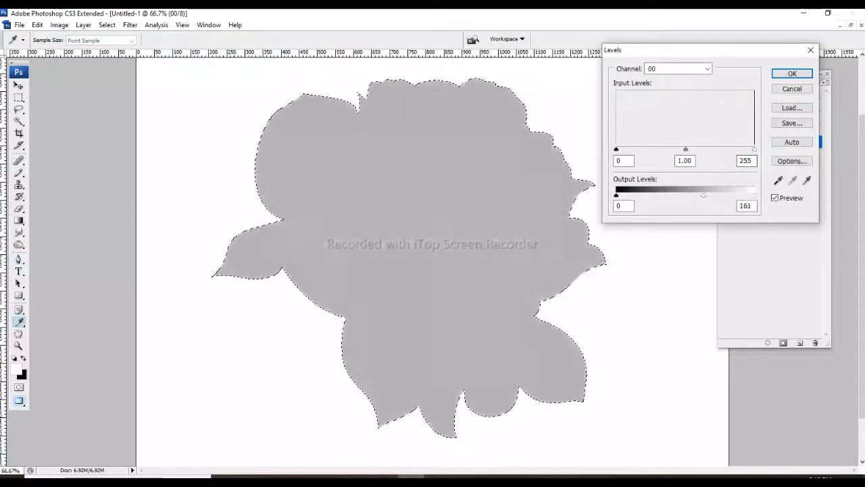
{"action": "double_click", "coordinate": [745, 206]}
{"action": "type", "text": "155"}
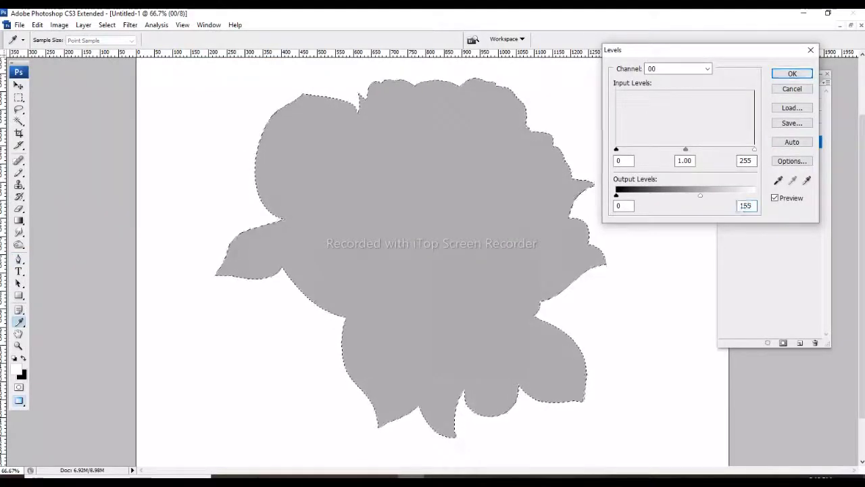
{"action": "key", "text": "Return"}
{"action": "left_click", "coordinate": [724, 90]}
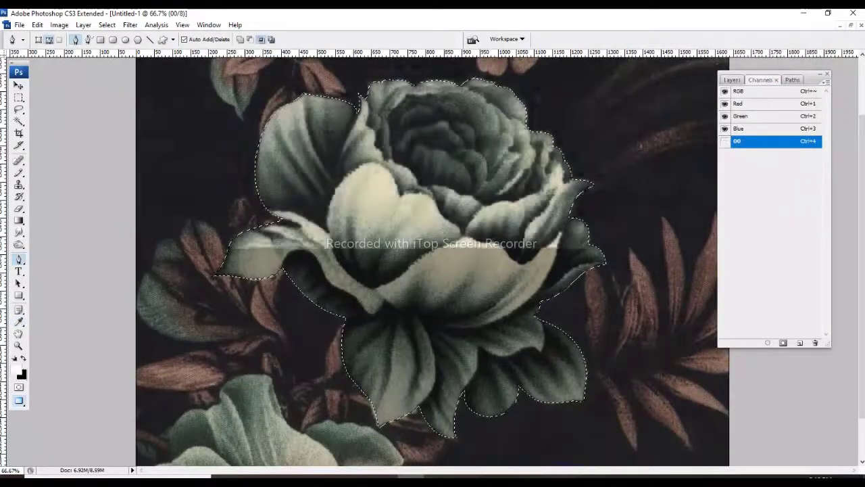
Reset default colours and restore the rose selection after a deselect.
{"action": "key", "text": "d"}
{"action": "key", "text": "w"}
{"action": "key", "text": "ctrl+d"}
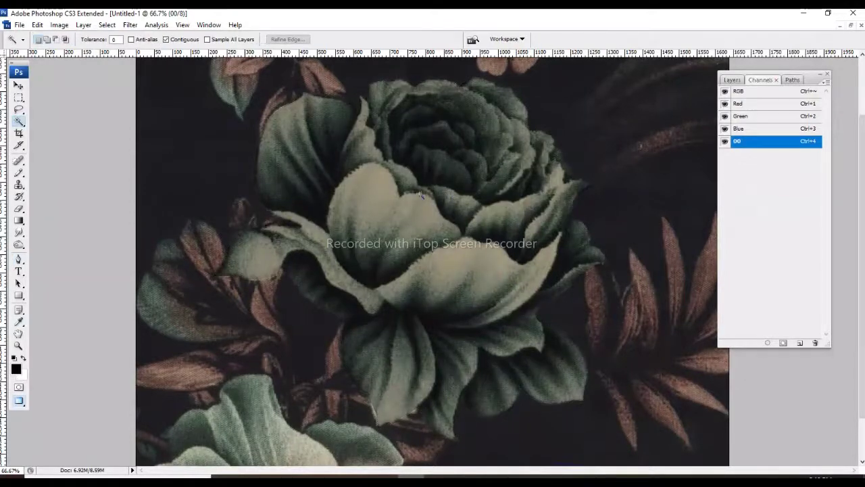
{"action": "key", "text": "ctrl+z"}
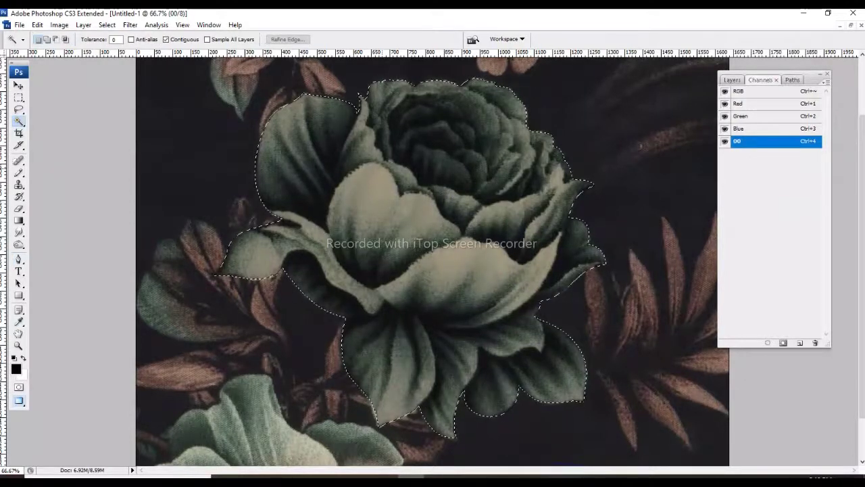
{"action": "key", "text": "p"}
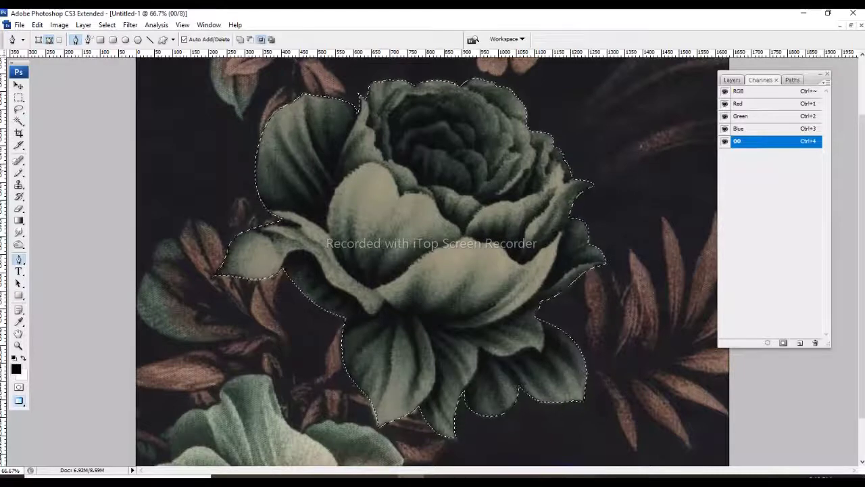
Trace the front central petal's upper edge and right side with the Pen tool.
{"action": "left_click_drag", "start_coordinate": [251, 119], "coordinate": [656, 367]}
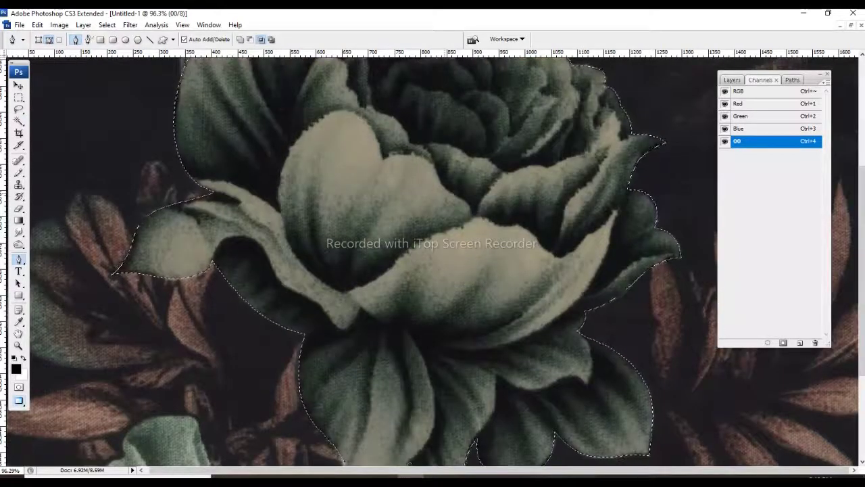
{"action": "scroll", "coordinate": [474, 423], "scroll_direction": "down", "scroll_amount": 1}
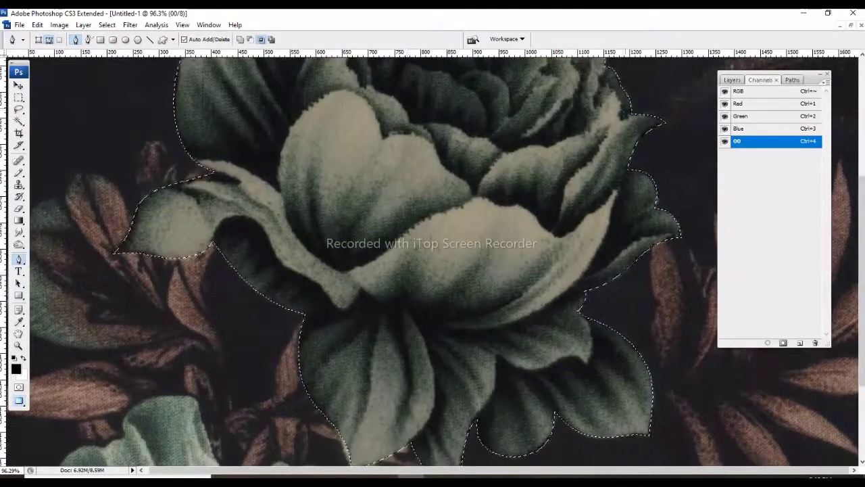
{"action": "scroll", "coordinate": [533, 250], "scroll_direction": "up", "scroll_amount": 1}
{"action": "left_click_drag", "start_coordinate": [804, 80], "coordinate": [825, 76]}
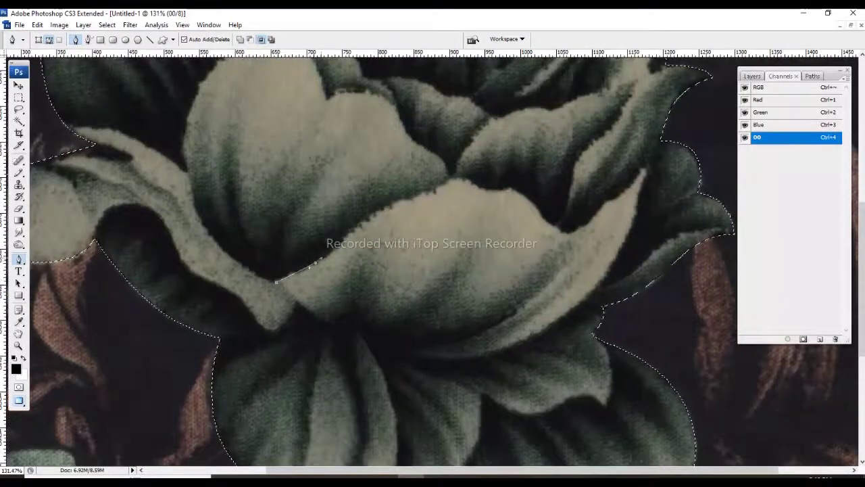
{"action": "mouse_move", "coordinate": [275, 281]}
{"action": "left_mouse_down"}
{"action": "mouse_move", "coordinate": [382, 208]}
{"action": "mouse_move", "coordinate": [449, 179]}
{"action": "left_mouse_up"}
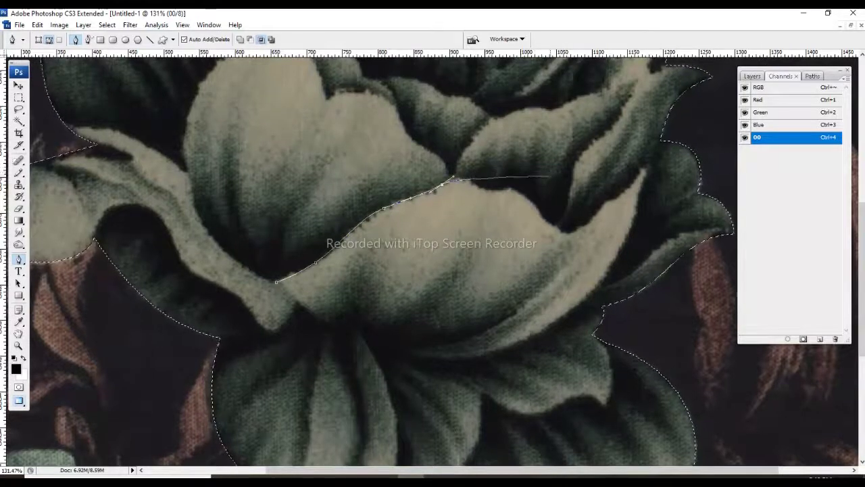
{"action": "left_click_drag", "start_coordinate": [454, 180], "coordinate": [532, 195]}
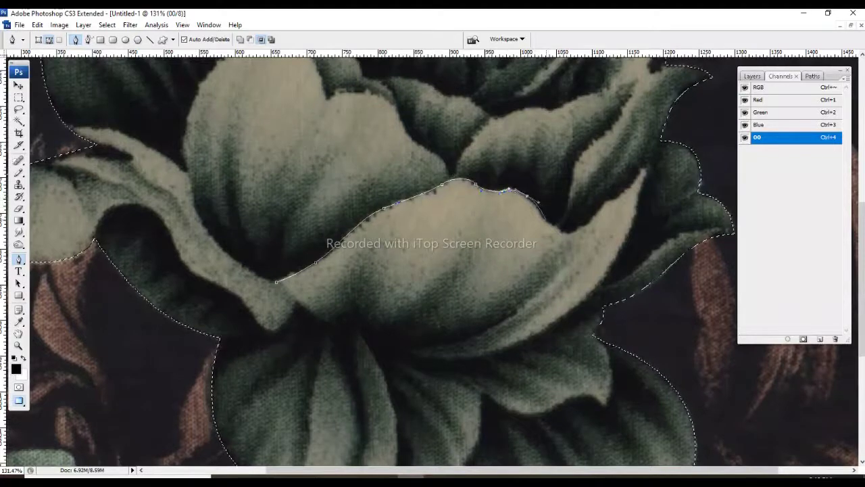
{"action": "left_click_drag", "start_coordinate": [539, 204], "coordinate": [560, 230]}
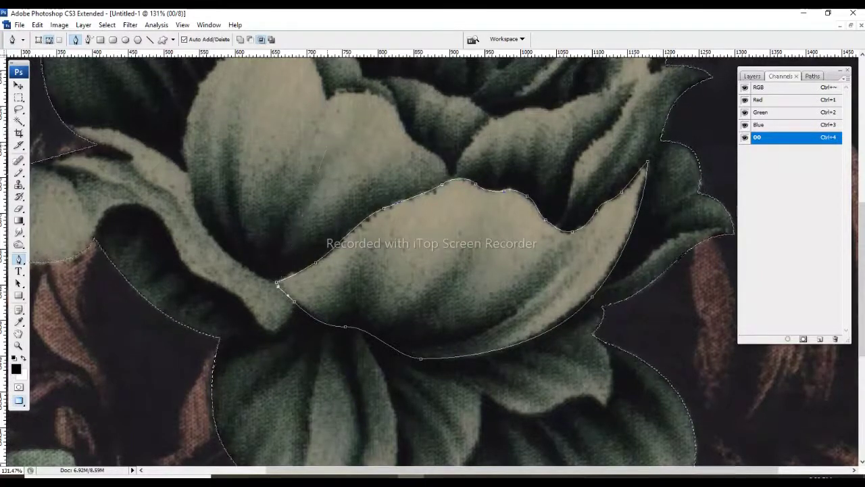
{"action": "key", "text": "ctrl+minus"}
{"action": "key", "text": "ctrl+minus"}
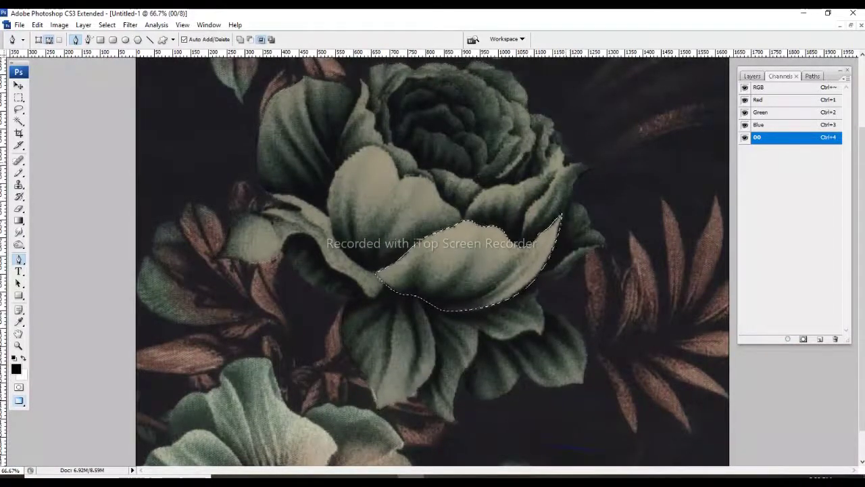
Darken the front petal in channel 00 with Levels, then show the colour rose again.
{"action": "key", "text": "ctrl+4"}
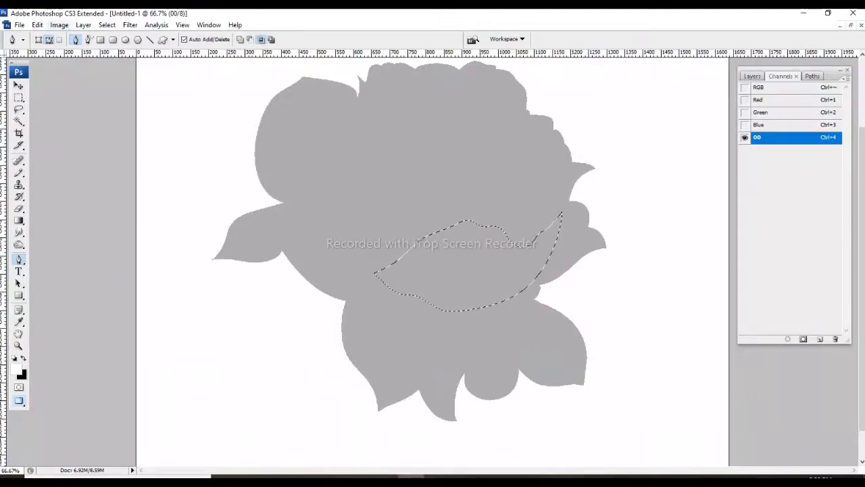
{"action": "left_click", "coordinate": [58, 24]}
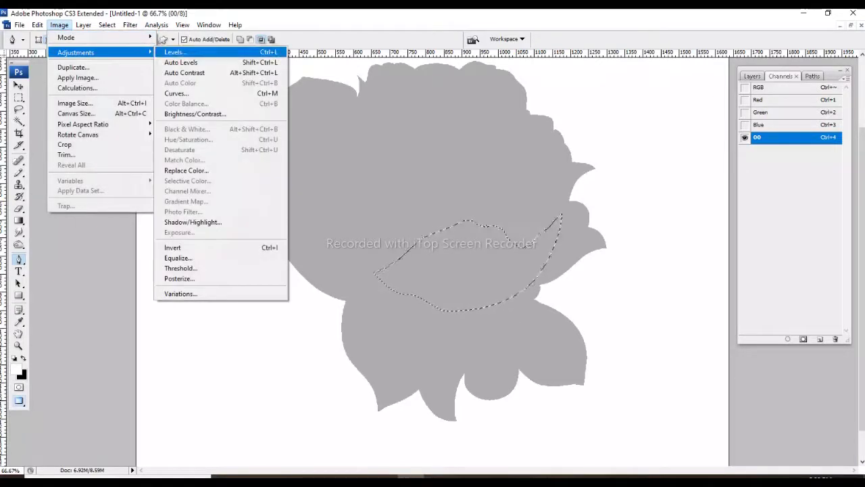
{"action": "left_click", "coordinate": [176, 52]}
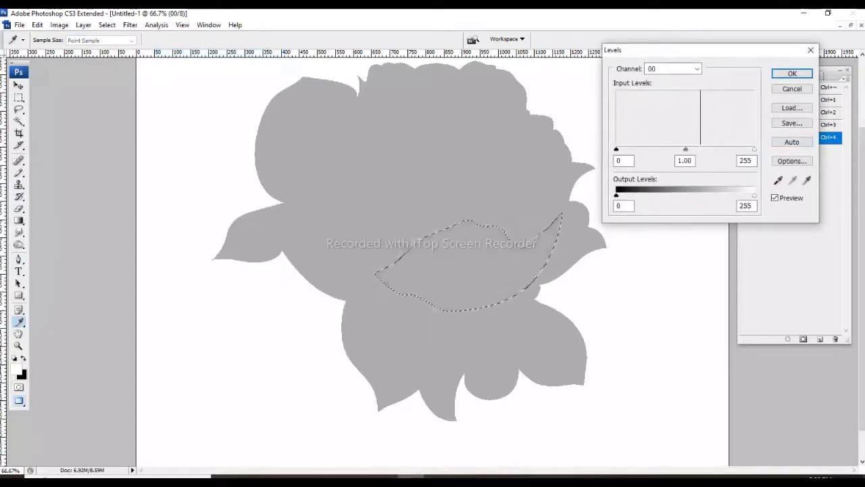
{"action": "left_click_drag", "start_coordinate": [754, 195], "coordinate": [709, 196]}
{"action": "left_click", "coordinate": [793, 73]}
{"action": "key", "text": "w"}
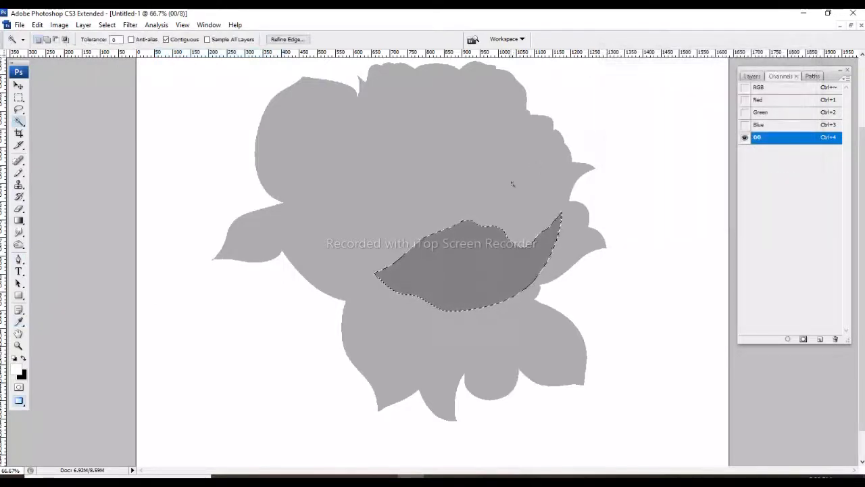
{"action": "key", "text": "grave"}
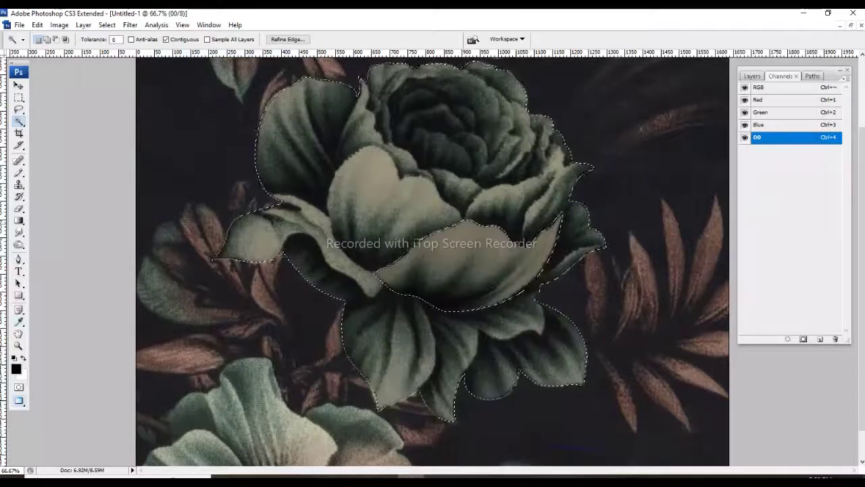
{"action": "key", "text": "p"}
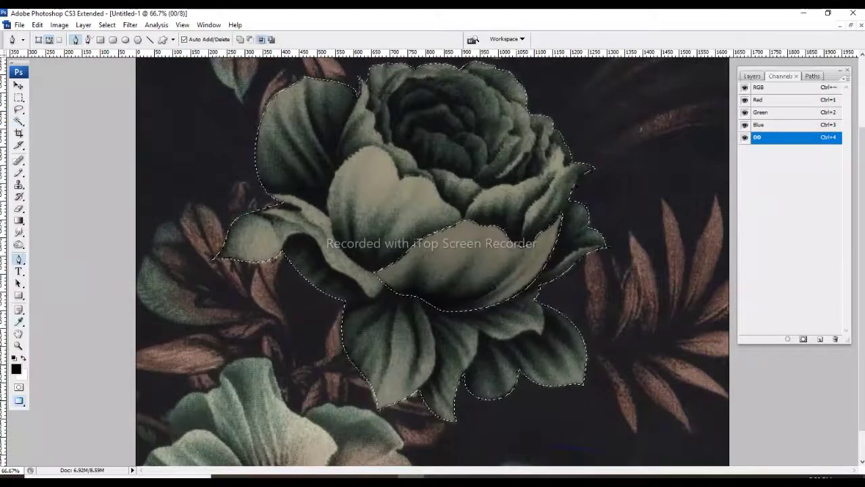
Trace the heart-shaped petal from its base up the left edge to the top notch.
{"action": "scroll", "coordinate": [347, 208], "scroll_direction": "up", "scroll_amount": 2}
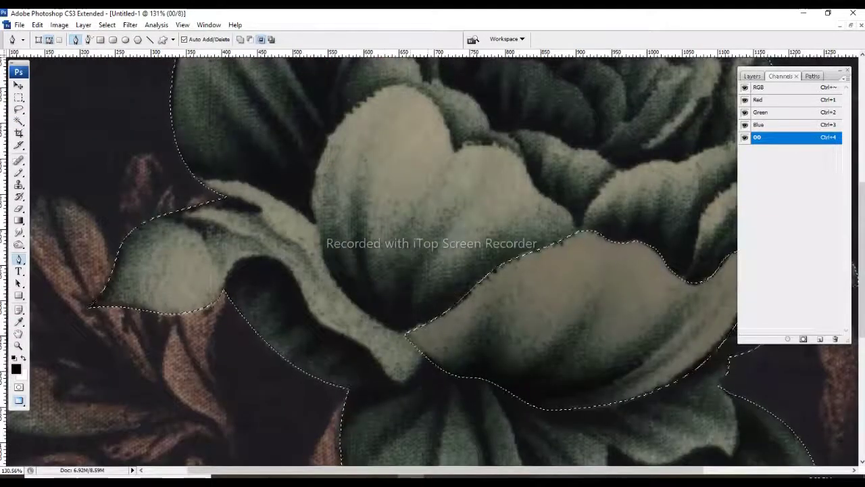
{"action": "left_click", "coordinate": [409, 332]}
{"action": "left_click_drag", "start_coordinate": [335, 279], "coordinate": [305, 238]}
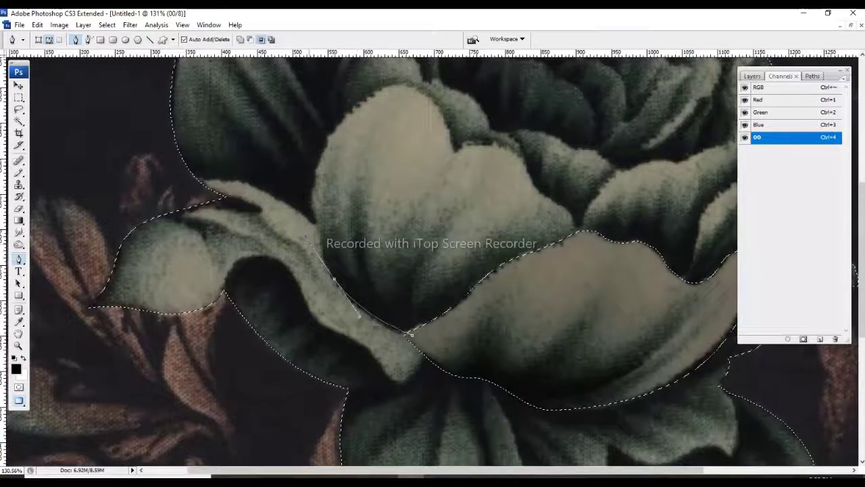
{"action": "scroll", "coordinate": [305, 237], "scroll_direction": "up", "scroll_amount": 1}
{"action": "scroll", "coordinate": [305, 238], "scroll_direction": "right", "scroll_amount": 1}
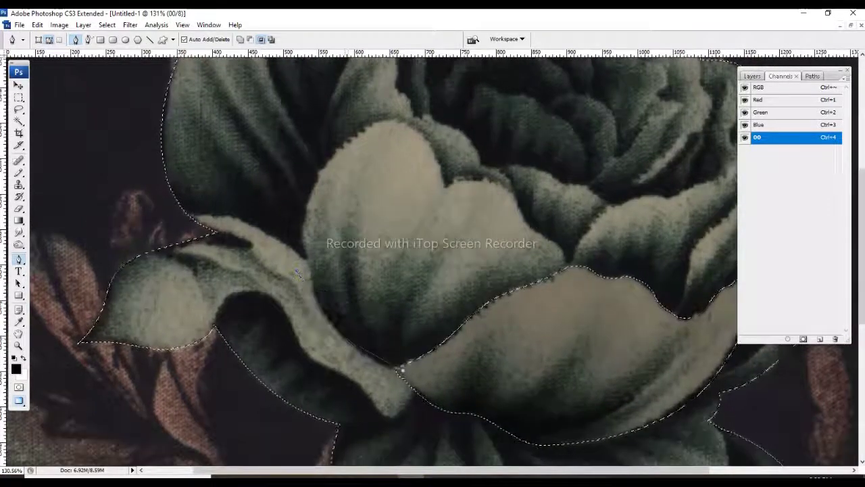
{"action": "left_click_drag", "start_coordinate": [309, 260], "coordinate": [305, 245]}
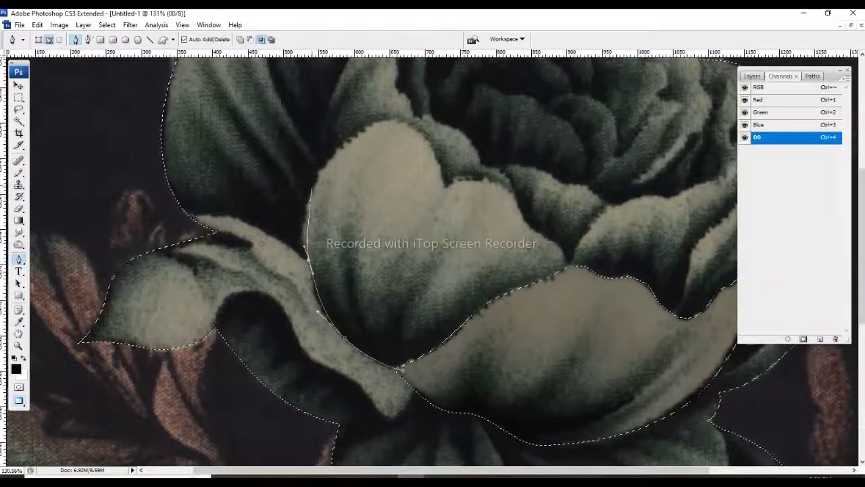
{"action": "left_click_drag", "start_coordinate": [319, 172], "coordinate": [330, 146]}
{"action": "left_click", "coordinate": [404, 122]}
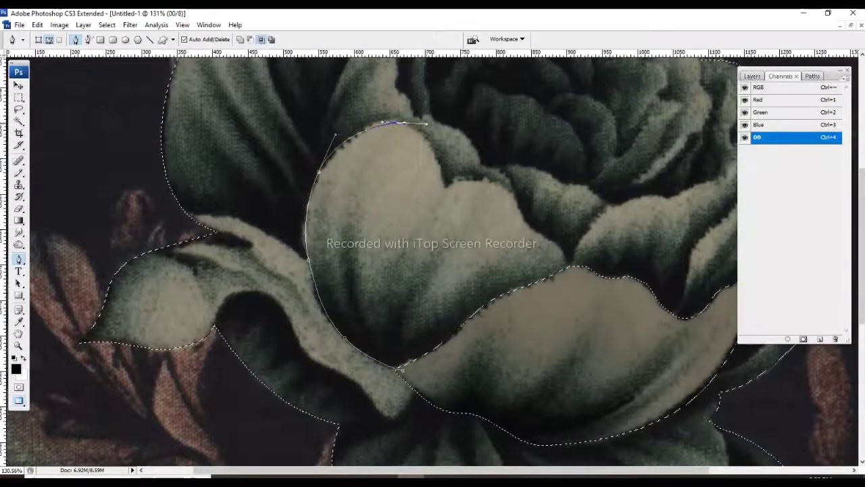
{"action": "left_click_drag", "start_coordinate": [426, 124], "coordinate": [434, 127]}
Trace the petal's right edge, close the path and load it as a selection.
{"action": "left_click", "coordinate": [445, 187]}
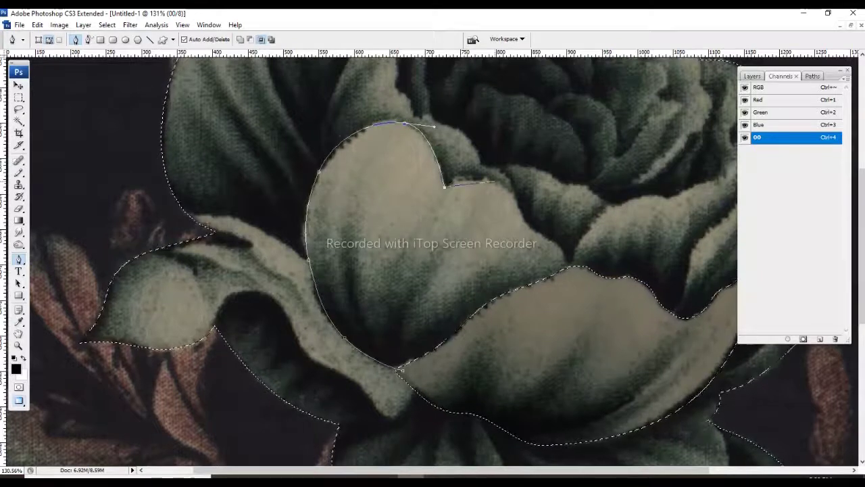
{"action": "left_click", "coordinate": [526, 220]}
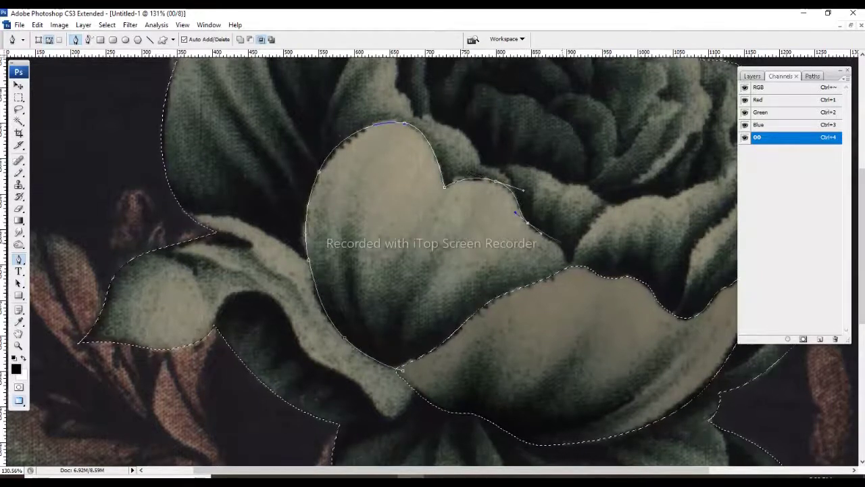
{"action": "left_click", "coordinate": [545, 238]}
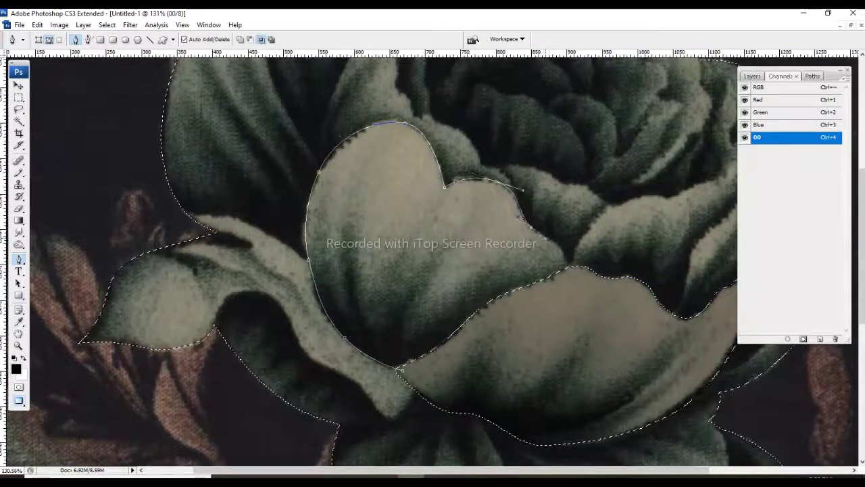
{"action": "left_click", "coordinate": [567, 269]}
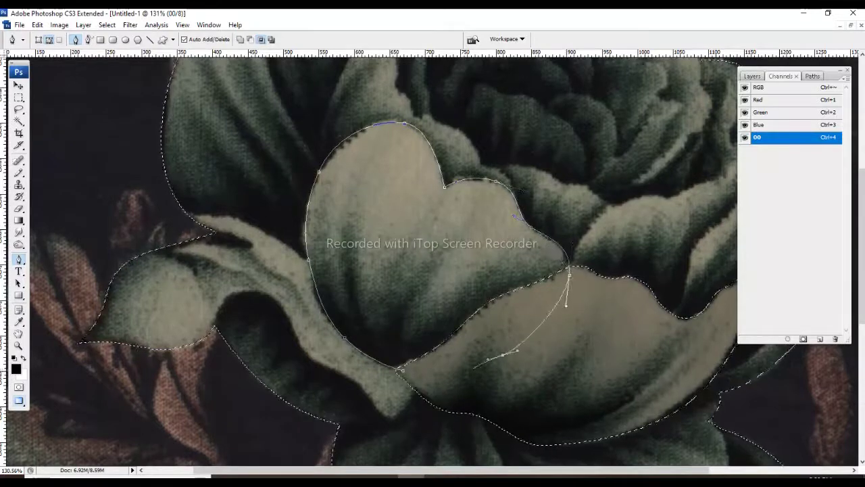
{"action": "left_click", "coordinate": [400, 368]}
{"action": "key", "text": "ctrl+Return"}
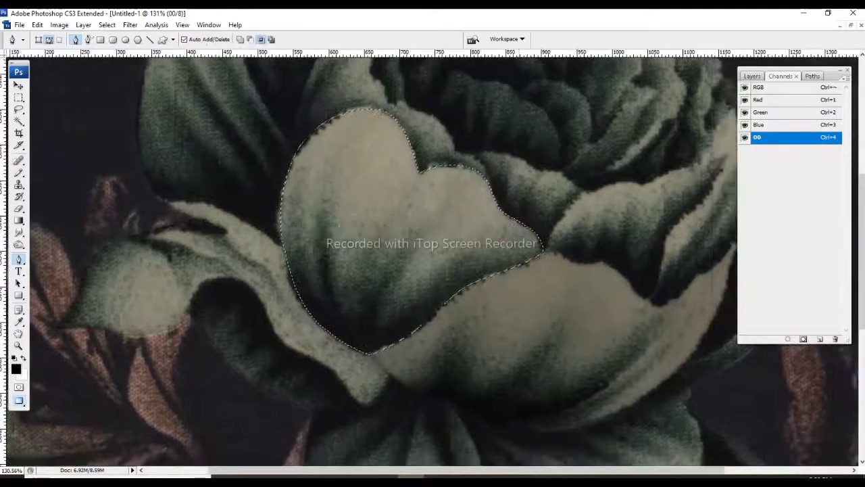
Darken the heart-shaped petal in channel 00 with Levels.
{"action": "left_click_drag", "start_coordinate": [560, 296], "coordinate": [534, 283]}
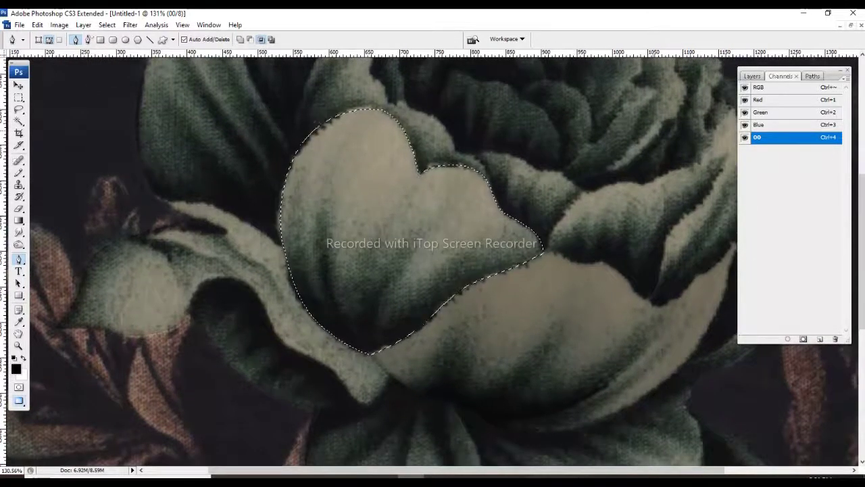
{"action": "key", "text": "ctrl+l"}
{"action": "key", "text": "Return"}
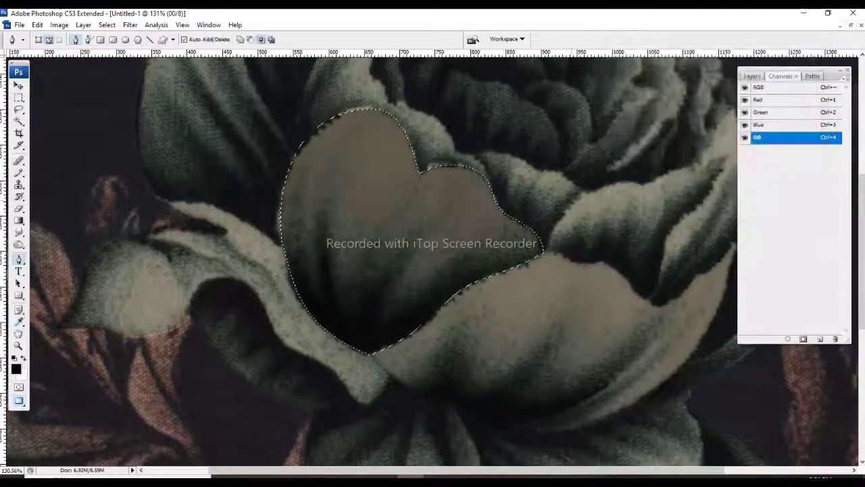
{"action": "key", "text": "w"}
{"action": "left_click", "coordinate": [771, 386], "text": "shift"}
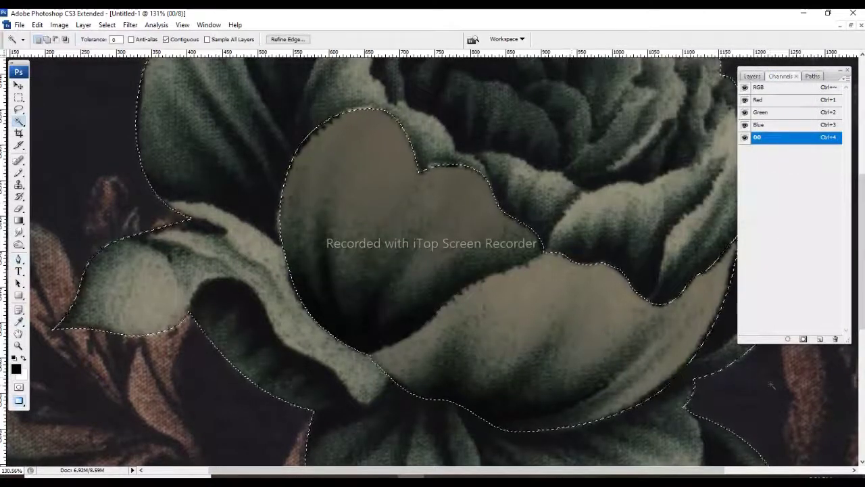
Compare against the full-colour rose, then return to channel 00 zoomed on the upper-left petals.
{"action": "key", "text": "ctrl+grave"}
{"action": "key", "text": "Delete"}
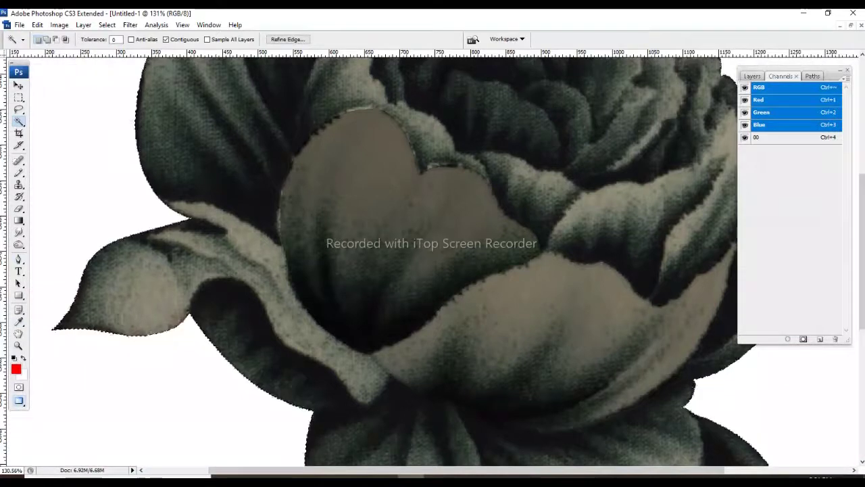
{"action": "key", "text": "ctrl+0"}
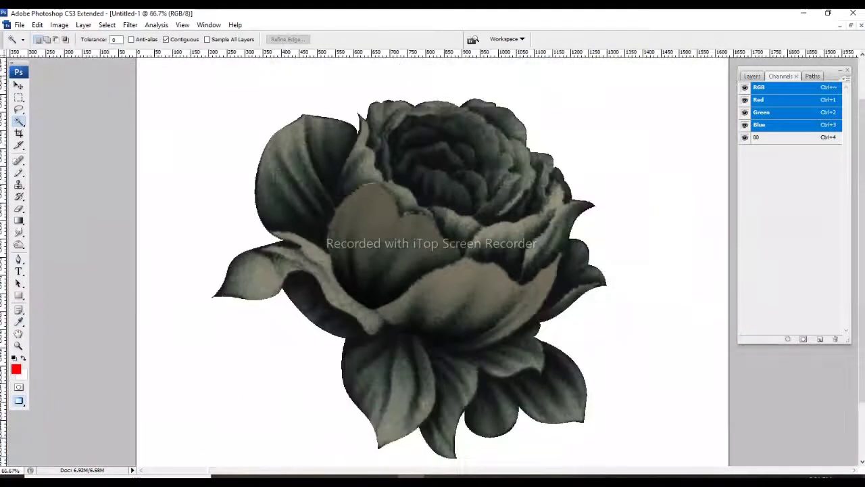
{"action": "key", "text": "ctrl+4"}
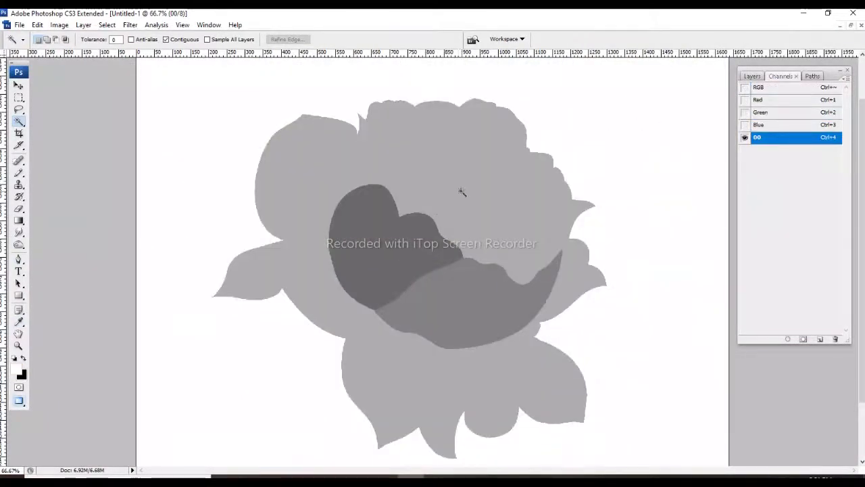
{"action": "left_click", "coordinate": [575, 298]}
{"action": "key", "text": "p"}
{"action": "key", "text": "ctrl+grave"}
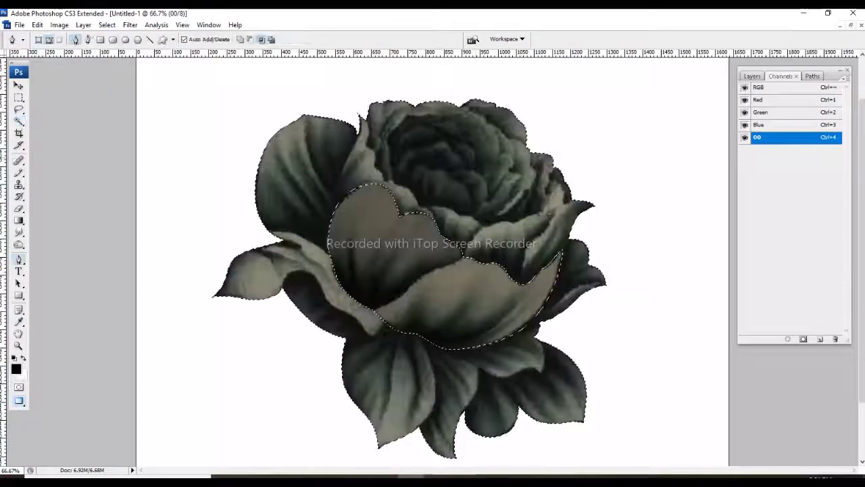
{"action": "key", "text": "ctrl+plus"}
{"action": "key", "text": "ctrl+plus"}
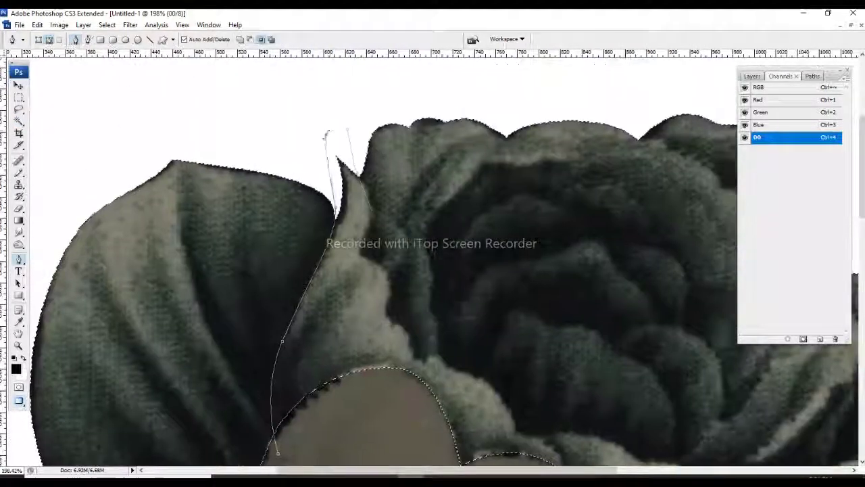
Trace the upper-left petal edge with the Pen and load it as a selection.
{"action": "left_click_drag", "start_coordinate": [358, 254], "coordinate": [309, 133]}
{"action": "left_click", "coordinate": [364, 215]}
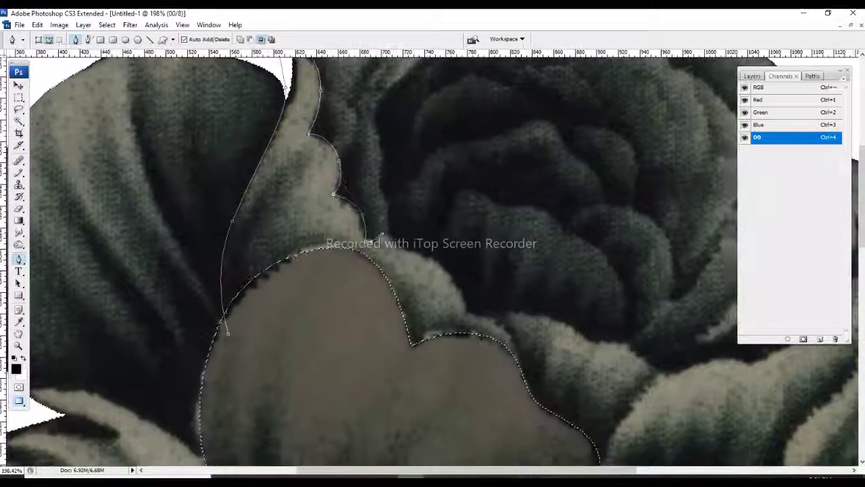
{"action": "left_click", "coordinate": [413, 253]}
{"action": "left_click", "coordinate": [468, 306]}
{"action": "left_click_drag", "start_coordinate": [468, 307], "coordinate": [453, 225]}
{"action": "left_click", "coordinate": [296, 328]}
{"action": "key", "text": "ctrl+shift+Return"}
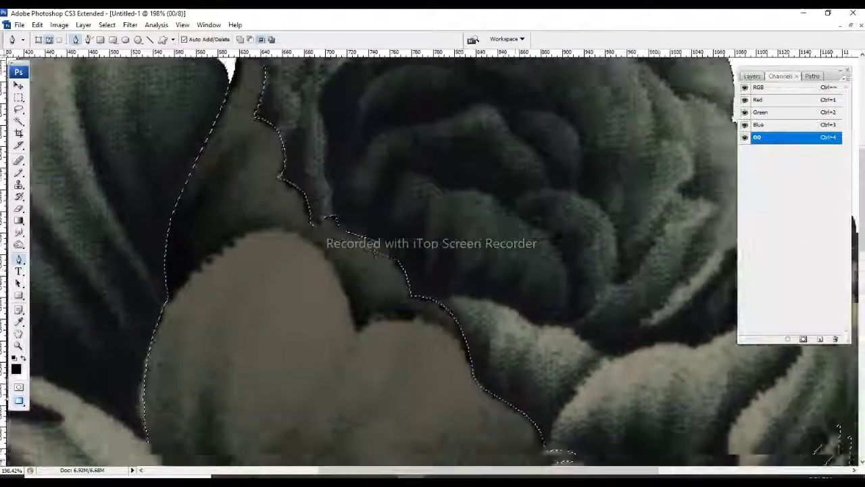
Trace the curled petal on the right and load it as a selection.
{"action": "left_click_drag", "start_coordinate": [608, 271], "coordinate": [237, 265]}
{"action": "left_click", "coordinate": [353, 447]}
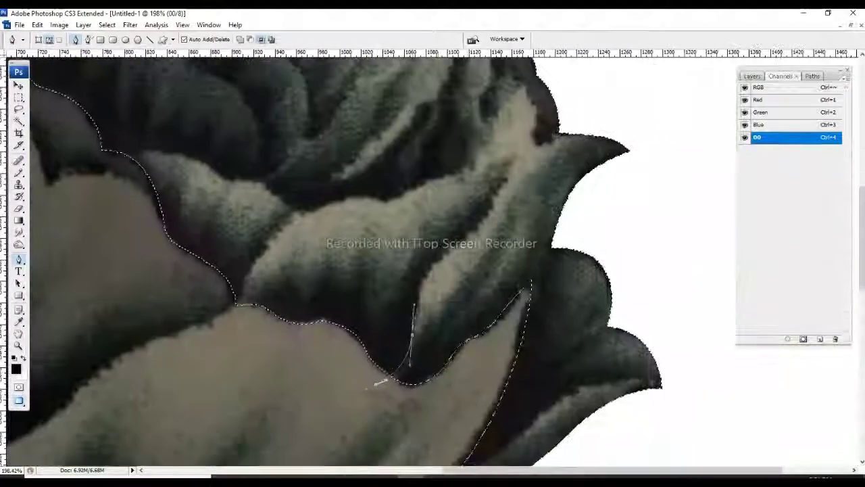
{"action": "left_click", "coordinate": [389, 399]}
{"action": "left_click", "coordinate": [420, 317]}
{"action": "left_click", "coordinate": [489, 220]}
{"action": "left_click", "coordinate": [602, 203]}
{"action": "left_click", "coordinate": [357, 396]}
{"action": "key", "text": "ctrl+Return"}
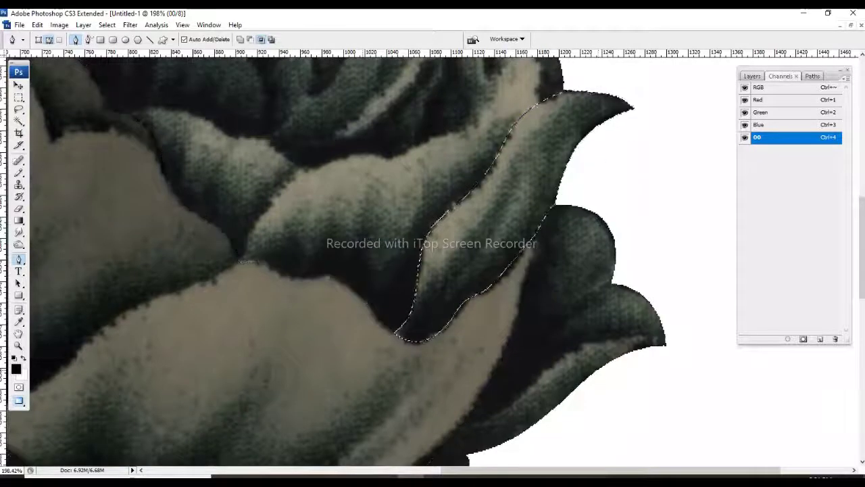
Darken the curled petal with Levels in the 00 channel, then return to the RGB view.
{"action": "key", "text": "ctrl+4"}
{"action": "key", "text": "ctrl+l"}
{"action": "key", "text": "Return"}
{"action": "key", "text": "ctrl+grave"}
Draw a new curved petal path and load it as a selection, checking the 00 channel.
{"action": "key", "text": "p"}
{"action": "mouse_move", "coordinate": [403, 337]}
{"action": "left_mouse_down"}
{"action": "mouse_move", "coordinate": [429, 330]}
{"action": "mouse_move", "coordinate": [387, 378]}
{"action": "left_mouse_up"}
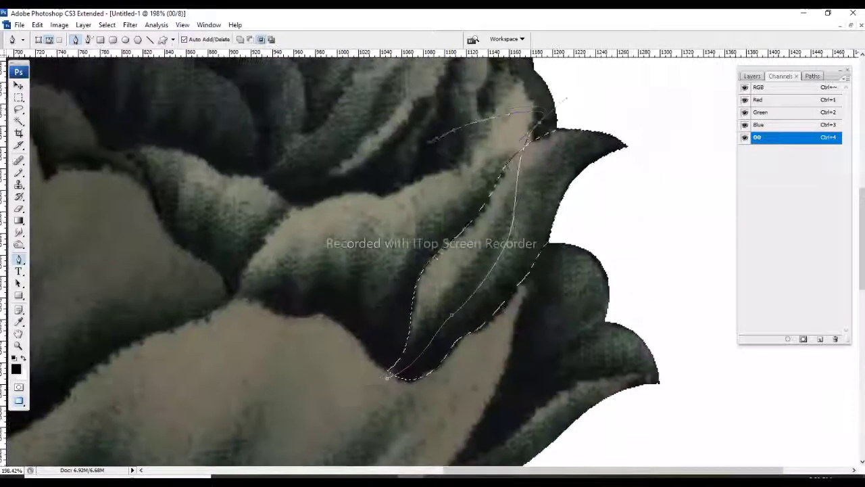
{"action": "key", "text": "ctrl+Return"}
{"action": "key", "text": "ctrl+4"}
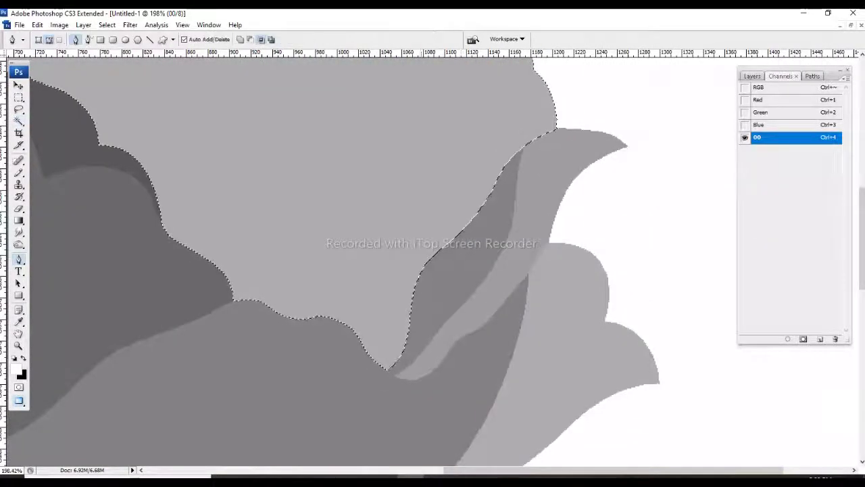
{"action": "key", "text": "ctrl+grave"}
{"action": "key", "text": "Tab"}
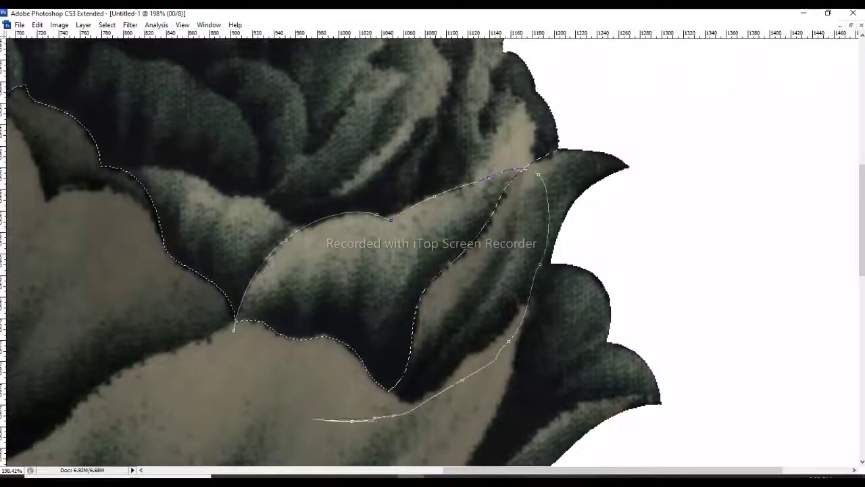
{"action": "key", "text": "ctrl+4"}
{"action": "key", "text": "Tab"}
{"action": "key", "text": "ctrl+Return"}
{"action": "key", "text": "ctrl+grave"}
{"action": "key", "text": "Tab"}
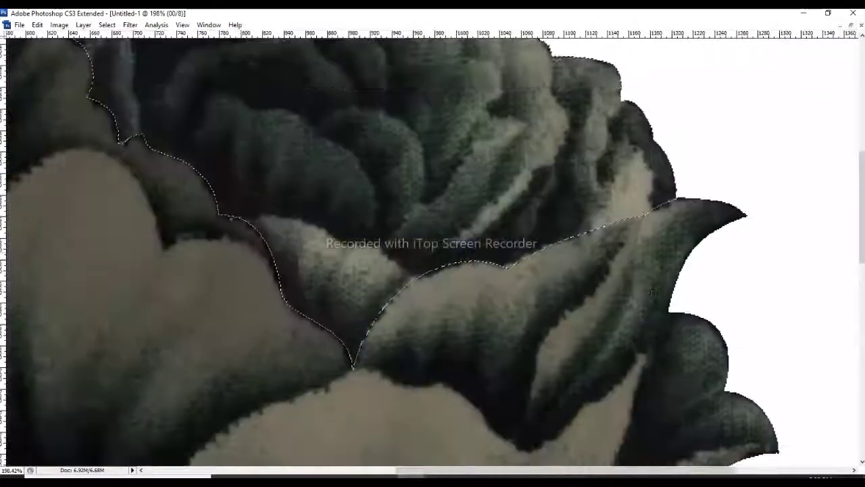
Darken another traced petal with Levels in the 00 channel, then start the next petal path.
{"action": "left_click_drag", "start_coordinate": [345, 244], "coordinate": [388, 252]}
{"action": "key", "text": "Tab"}
{"action": "key", "text": "ctrl+Return"}
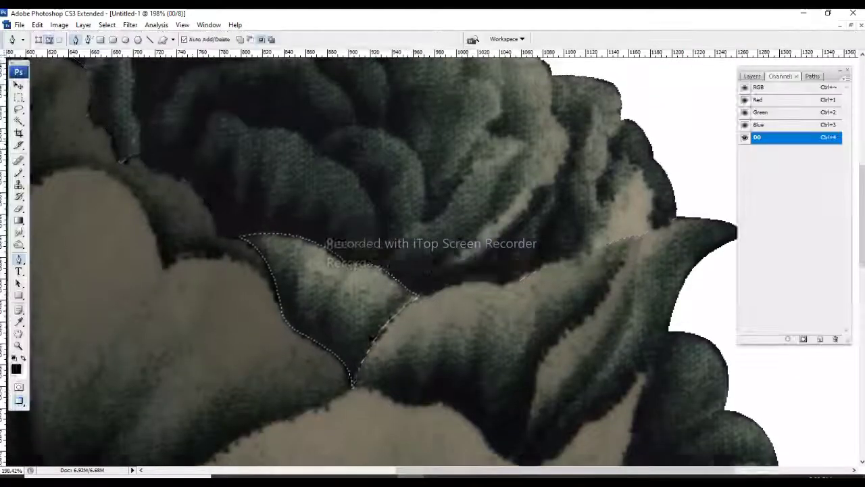
{"action": "key", "text": "ctrl+4"}
{"action": "key", "text": "ctrl+l"}
{"action": "key", "text": "Return"}
{"action": "key", "text": "ctrl+grave"}
{"action": "key", "text": "Tab"}
{"action": "left_click", "coordinate": [337, 195]}
{"action": "left_click", "coordinate": [311, 272]}
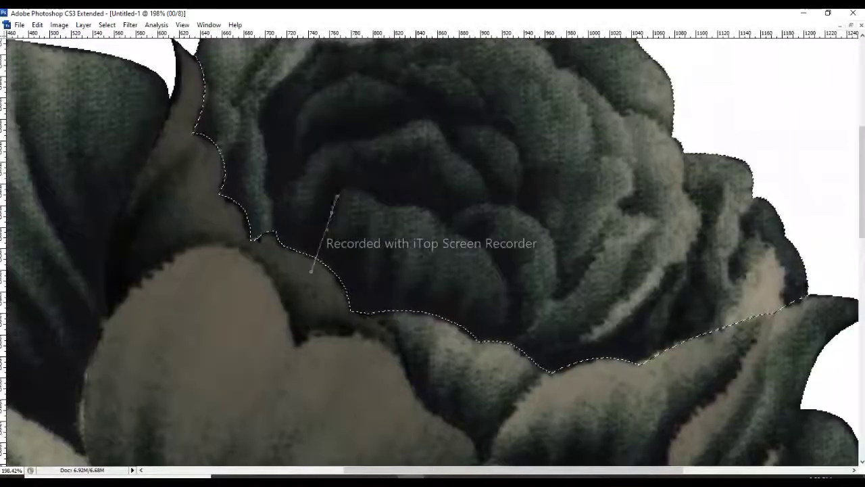
Close the petal outline and fill it with a grey tone via Levels in the 00 channel.
{"action": "left_click", "coordinate": [511, 328]}
{"action": "left_click", "coordinate": [311, 272]}
{"action": "key", "text": "Tab"}
{"action": "key", "text": "ctrl+Return"}
{"action": "key", "text": "ctrl+4"}
{"action": "key", "text": "ctrl+l"}
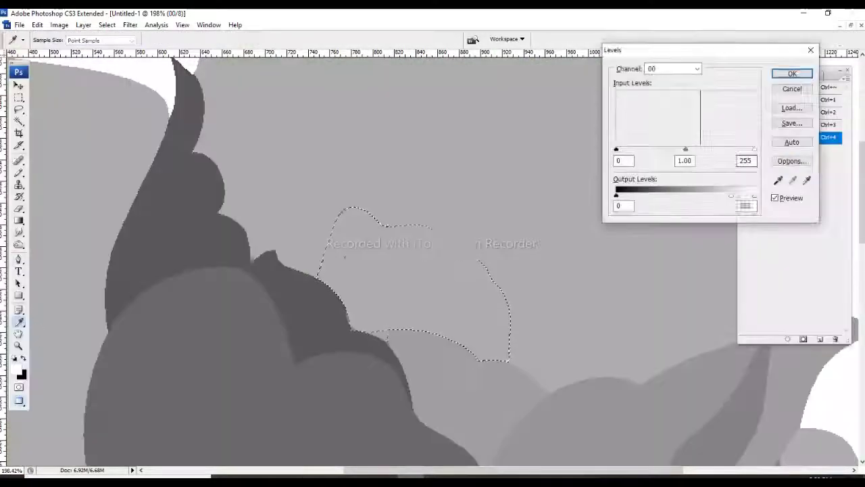
{"action": "key", "text": "Return"}
{"action": "key", "text": "ctrl+grave"}
{"action": "key", "text": "Tab"}
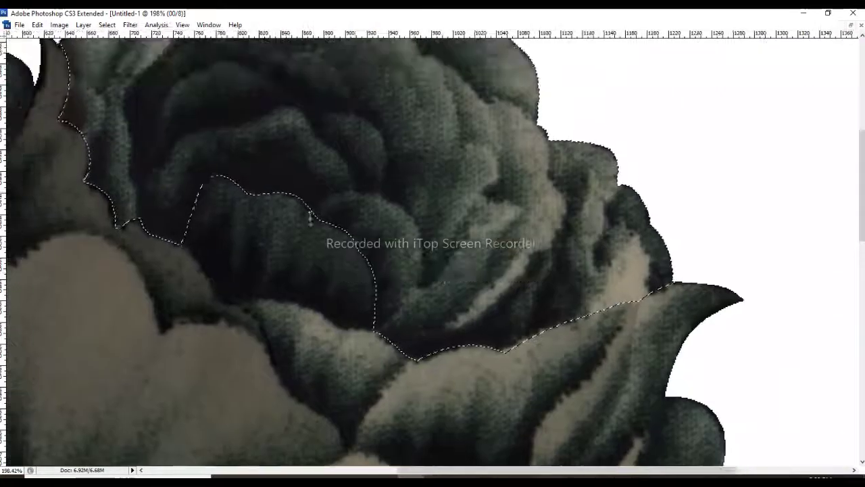
Trace a crescent petal edge and give it a grey tone with Levels in the 00 channel.
{"action": "left_click", "coordinate": [311, 216]}
{"action": "left_click_drag", "start_coordinate": [355, 192], "coordinate": [389, 191]}
{"action": "left_click_drag", "start_coordinate": [421, 247], "coordinate": [423, 284]}
{"action": "key", "text": "Tab"}
{"action": "key", "text": "ctrl+Return"}
{"action": "key", "text": "ctrl+4"}
{"action": "key", "text": "ctrl+l"}
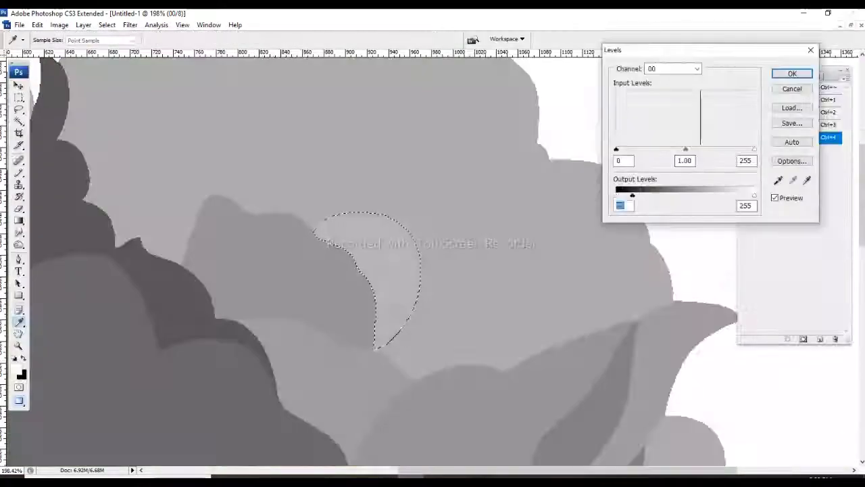
{"action": "key", "text": "Return"}
{"action": "key", "text": "ctrl+grave"}
Apply a second Levels adjustment to the crescent in the 00 channel and return to colour.
{"action": "key", "text": "ctrl+4"}
{"action": "key", "text": "ctrl+l"}
{"action": "key", "text": "Return"}
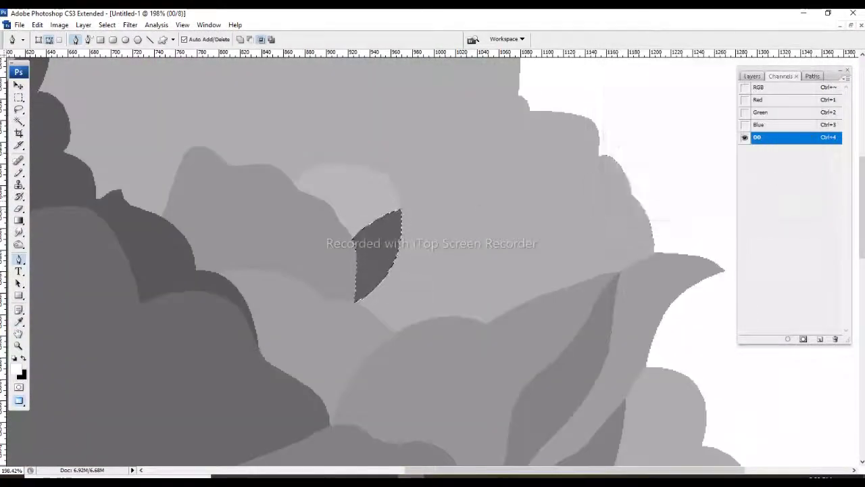
{"action": "key", "text": "ctrl+grave"}
{"action": "key", "text": "Tab"}
Trace a closed Pen outline around the inner petal.
{"action": "left_click_drag", "start_coordinate": [270, 202], "coordinate": [460, 331]}
{"action": "left_click", "coordinate": [329, 335]}
{"action": "left_click", "coordinate": [324, 264]}
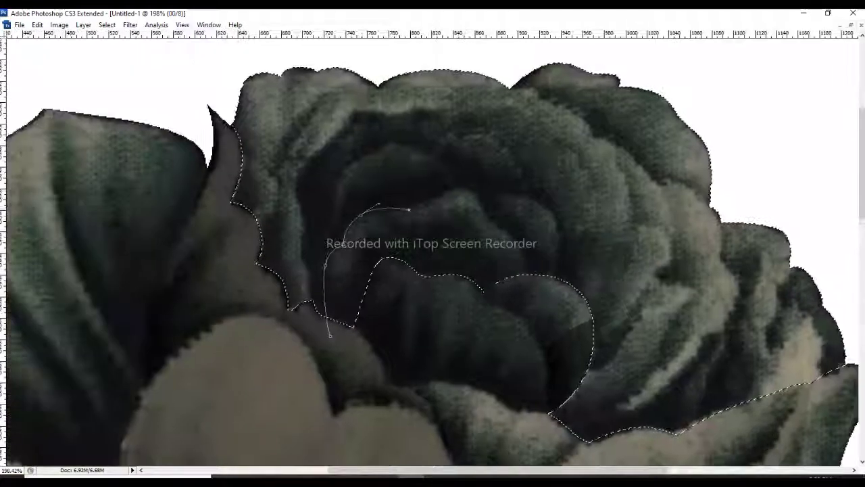
{"action": "left_click", "coordinate": [362, 215]}
{"action": "left_click", "coordinate": [409, 209]}
{"action": "left_click", "coordinate": [444, 194]}
{"action": "left_click", "coordinate": [500, 230]}
{"action": "left_click", "coordinate": [529, 292]}
{"action": "left_click", "coordinate": [330, 335]}
Load the inner petal outline as a selection and check it in the 00 channel.
{"action": "key", "text": "ctrl+Return"}
{"action": "key", "text": "Tab"}
{"action": "key", "text": "ctrl+4"}
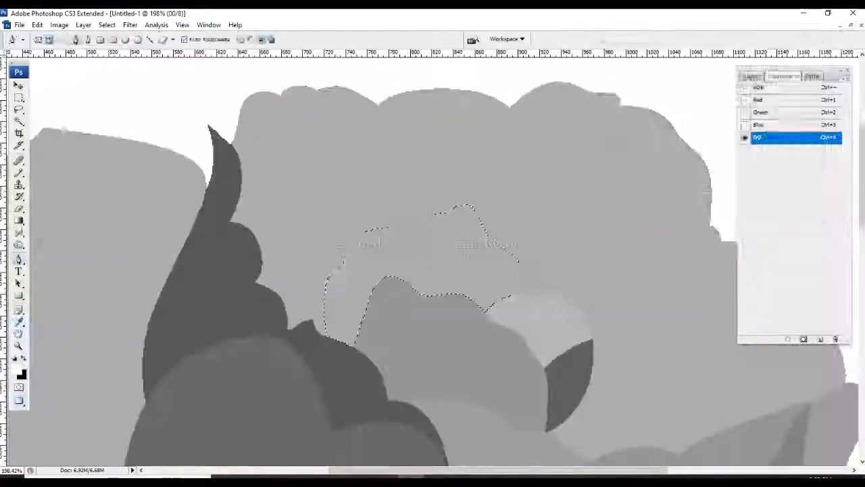
{"action": "key", "text": "ctrl+grave"}
{"action": "key", "text": "Tab"}
Trace the next inner petal, set its grey tone with Levels, then outline a right petal.
{"action": "left_click", "coordinate": [327, 332]}
{"action": "left_click", "coordinate": [327, 254]}
{"action": "left_click", "coordinate": [387, 211]}
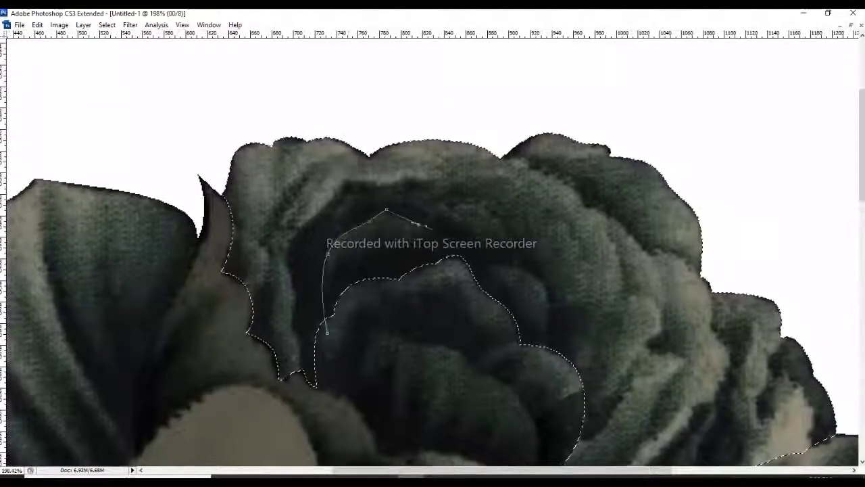
{"action": "left_click", "coordinate": [467, 276]}
{"action": "left_click", "coordinate": [327, 333]}
{"action": "key", "text": "ctrl+Return"}
{"action": "key", "text": "ctrl+l"}
{"action": "key", "text": "Return"}
{"action": "key", "text": "ctrl+grave"}
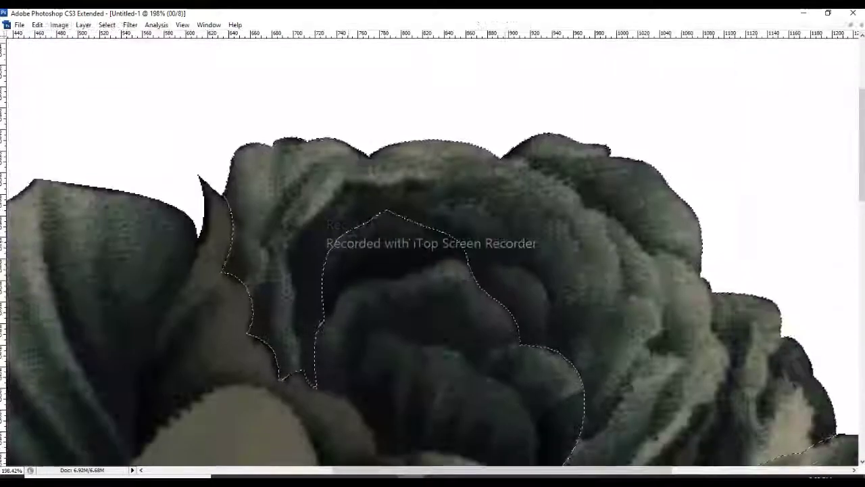
{"action": "left_click_drag", "start_coordinate": [373, 342], "coordinate": [258, 264]}
{"action": "left_click", "coordinate": [350, 193]}
Load the right petal outline as a selection and show the colour image over the 00 channel.
{"action": "key", "text": "ctrl+Return"}
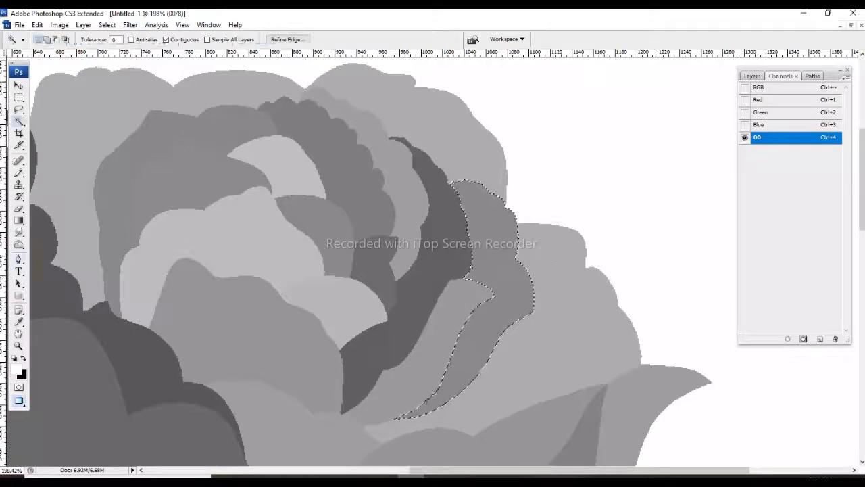
{"action": "key", "text": "ctrl+grave"}
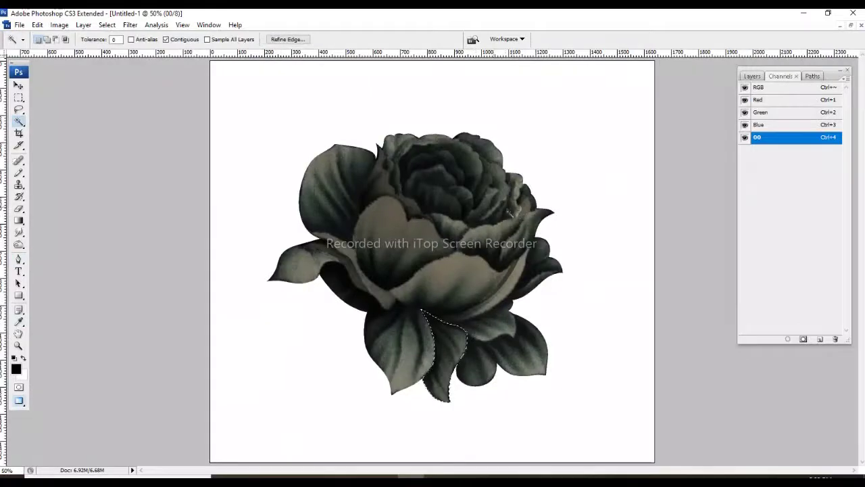
Trace the lower leaf with the Pen and give it a grey tone via Levels in the 00 channel.
{"action": "left_click_drag", "start_coordinate": [486, 293], "coordinate": [405, 405]}
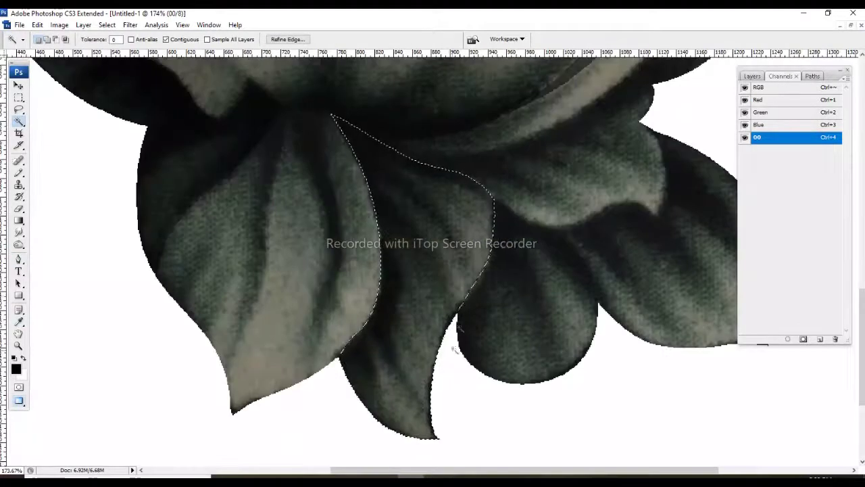
{"action": "key", "text": "p"}
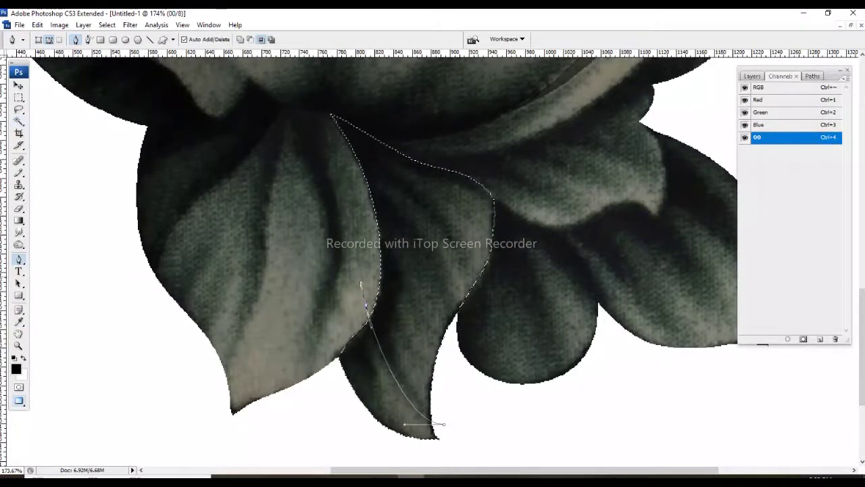
{"action": "left_click", "coordinate": [342, 173]}
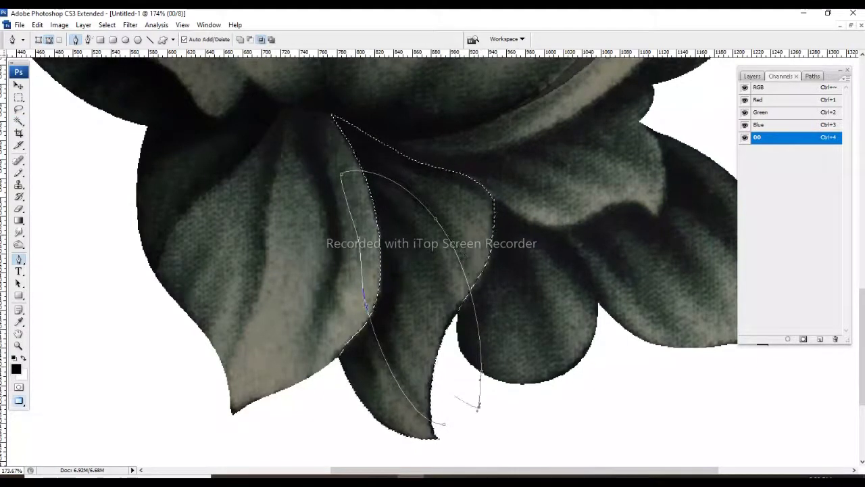
{"action": "key", "text": "ctrl+4"}
{"action": "key", "text": "x"}
{"action": "key", "text": "ctrl+l"}
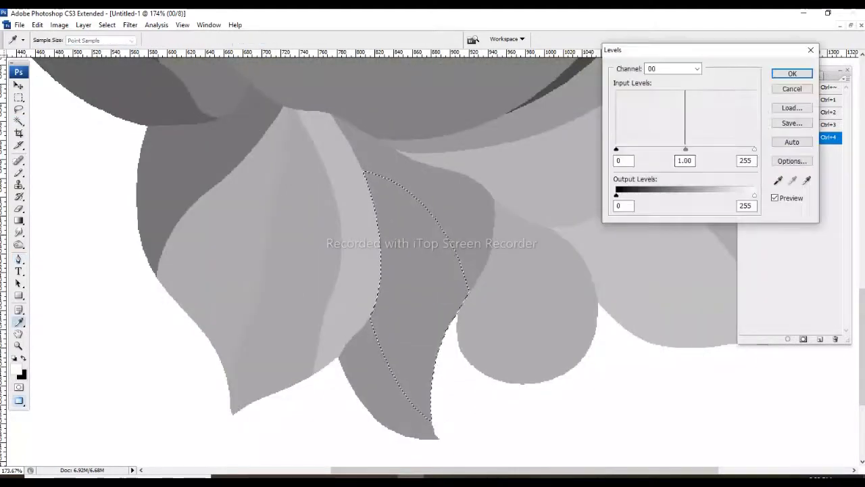
{"action": "key", "text": "Return"}
Darken the leaf further with Levels, then zoom out and show the colour image.
{"action": "key", "text": "ctrl+l"}
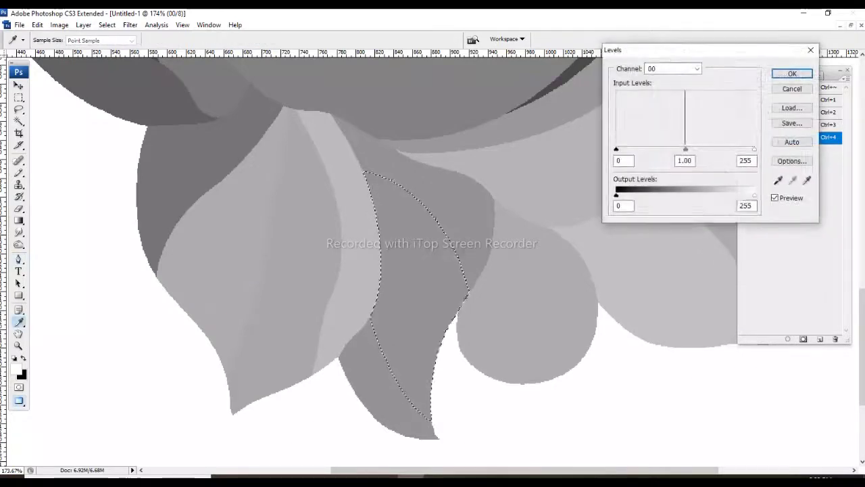
{"action": "key", "text": "Return"}
{"action": "key", "text": "ctrl+minus"}
{"action": "key", "text": "ctrl+minus"}
{"action": "key", "text": "ctrl+minus"}
{"action": "key", "text": "ctrl+minus"}
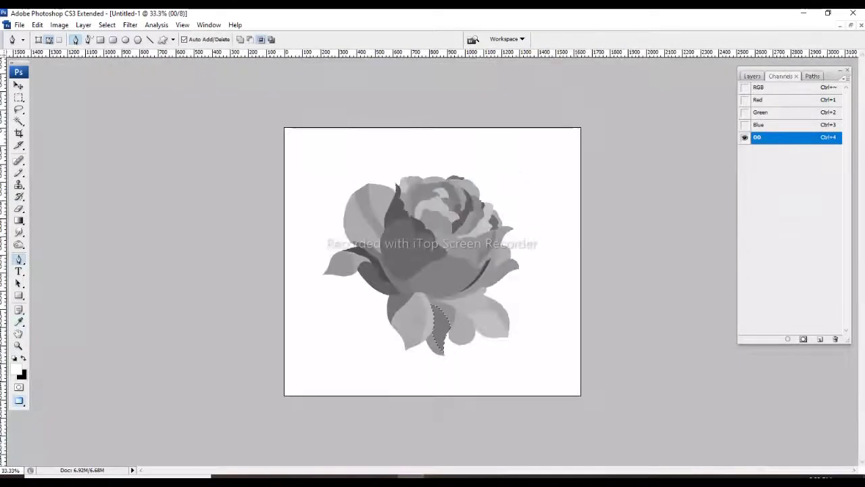
{"action": "key", "text": "m"}
{"action": "key", "text": "grave"}
Zoom in on the heart-shaped centre petal and intersect its Pen outline with the selection.
{"action": "key", "text": "x"}
{"action": "key", "text": "w"}
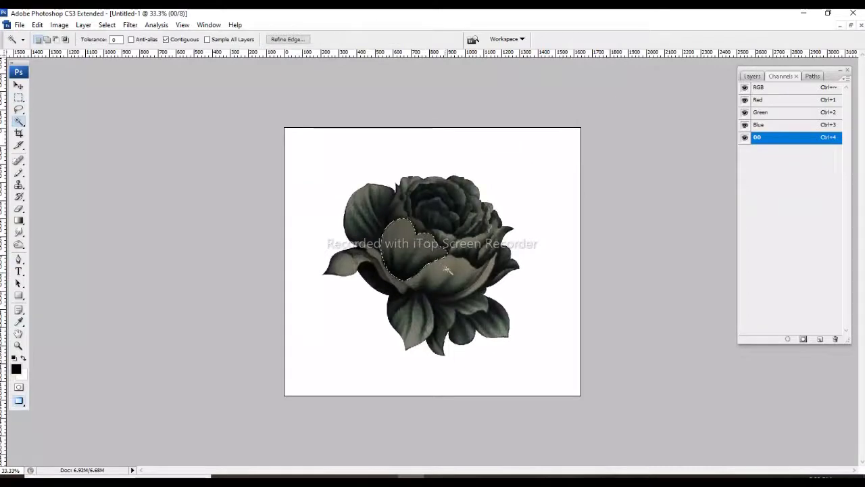
{"action": "key", "text": "ctrl+plus"}
{"action": "key", "text": "ctrl+plus"}
{"action": "key", "text": "ctrl+plus"}
{"action": "key", "text": "p"}
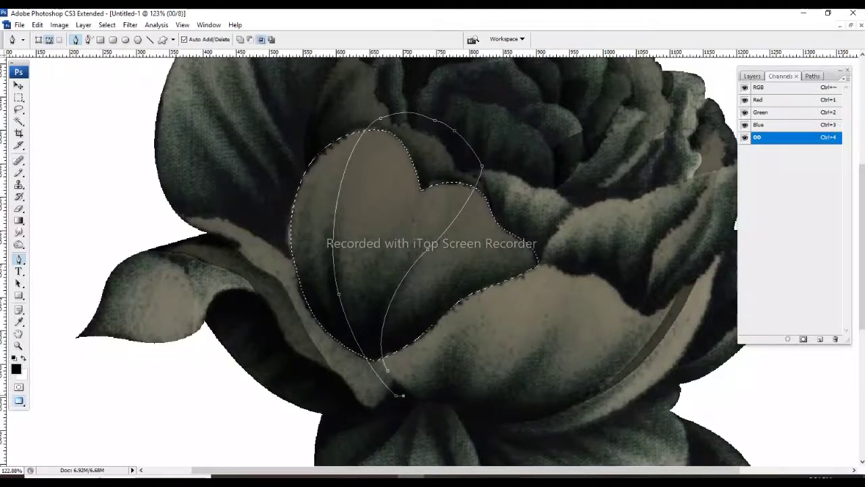
{"action": "key", "text": "ctrl+shift+alt+Return"}
Lighten the heart petal with Levels in the 00 channel, fit the view and deselect.
{"action": "key", "text": "ctrl+4"}
{"action": "key", "text": "ctrl+l"}
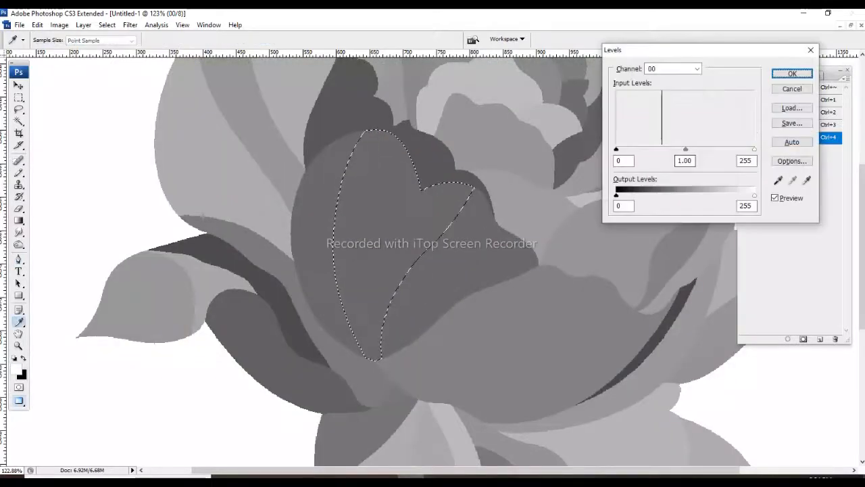
{"action": "left_click_drag", "start_coordinate": [616, 195], "coordinate": [649, 195]}
{"action": "key", "text": "Return"}
{"action": "key", "text": "p"}
{"action": "key", "text": "ctrl+0"}
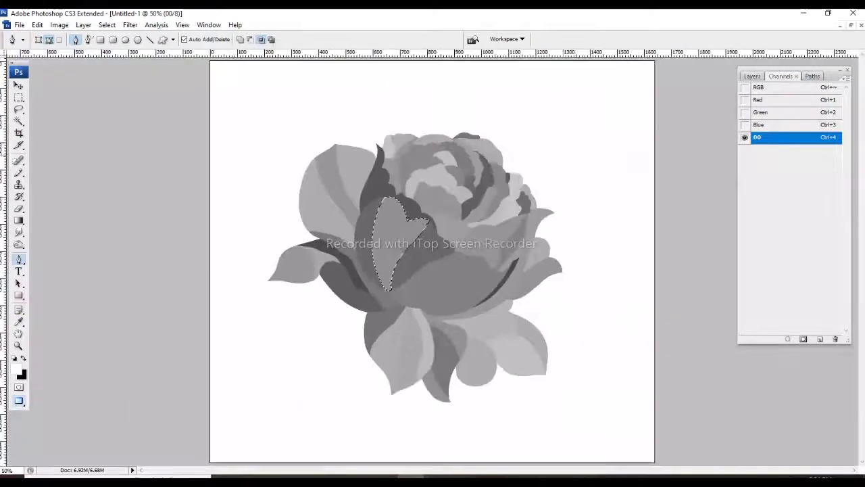
{"action": "key", "text": "m"}
{"action": "key", "text": "ctrl+d"}
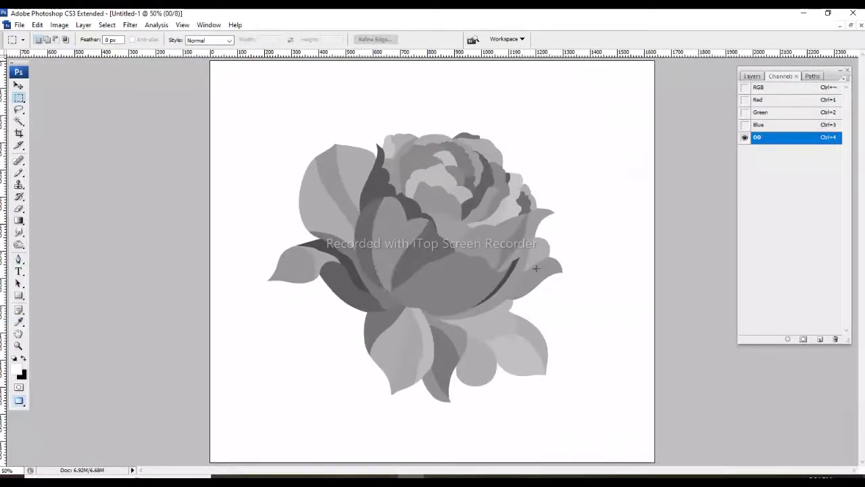
Zoom in and back out on the rose and drop the current selection.
{"action": "key", "text": "ctrl+plus"}
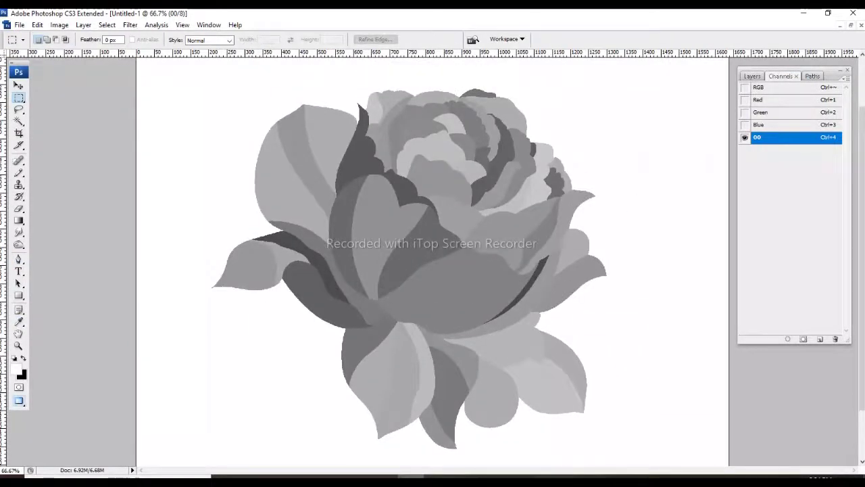
{"action": "key", "text": "w"}
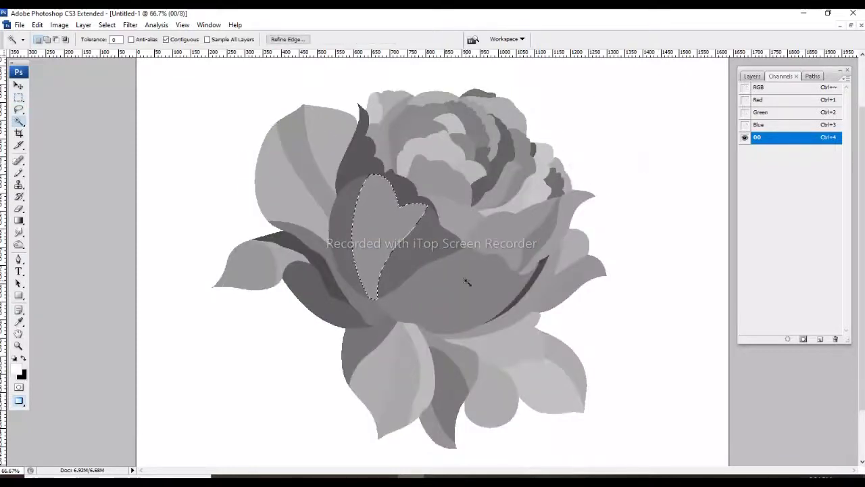
{"action": "key", "text": "m"}
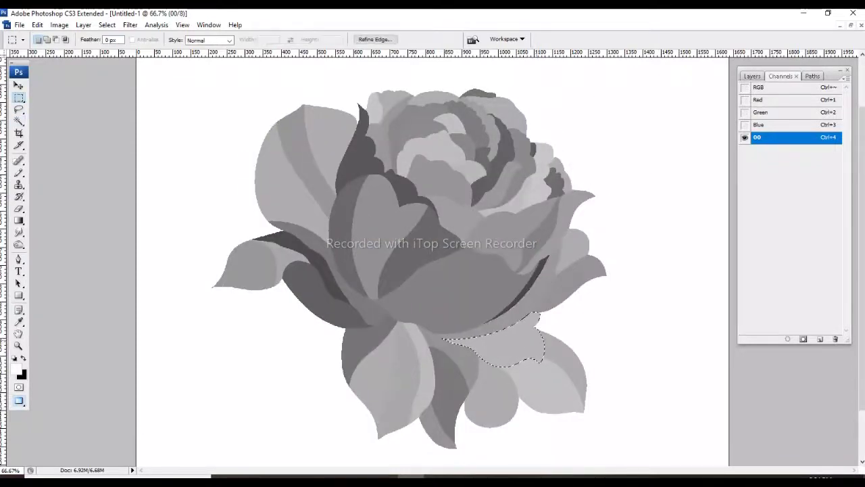
{"action": "key", "text": "ctrl+minus"}
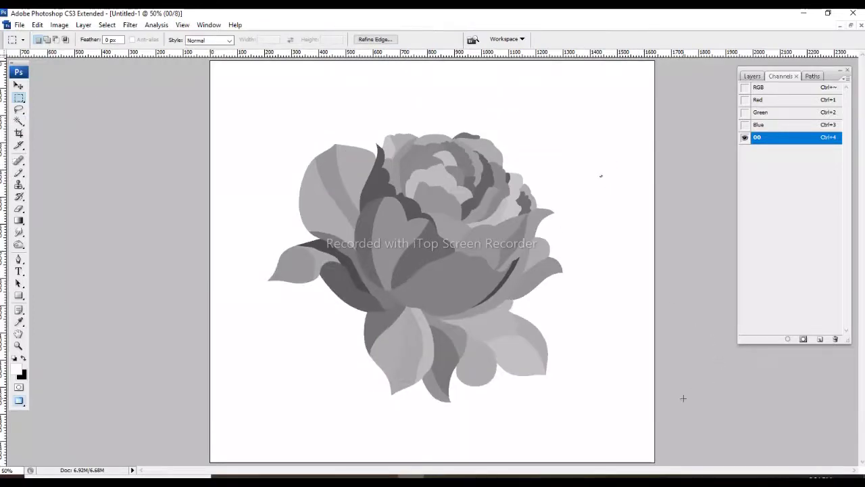
{"action": "left_click", "coordinate": [612, 164]}
Toggle the 00 channel and colour views to compare the grey petals with the original rose.
{"action": "key", "text": "grave"}
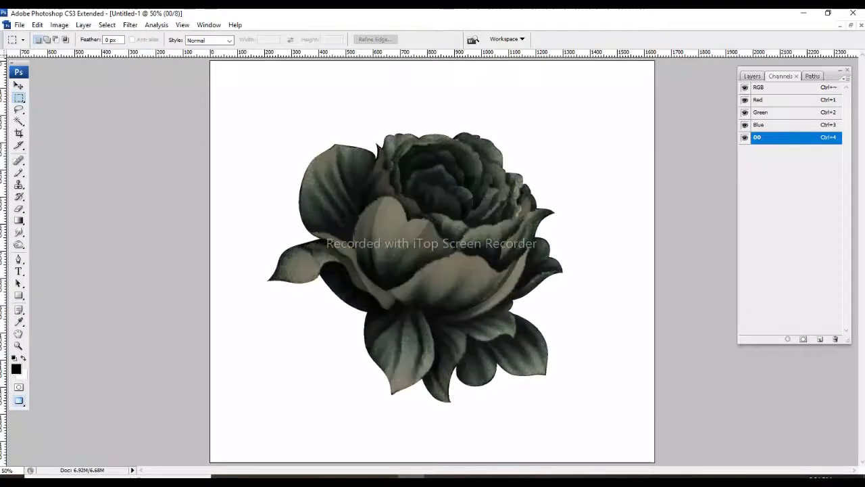
{"action": "left_click", "coordinate": [744, 137]}
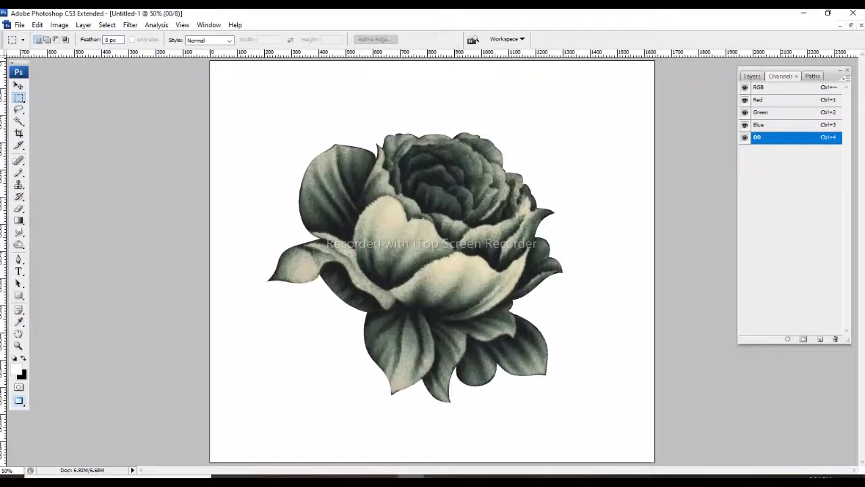
{"action": "left_click", "coordinate": [745, 137]}
{"action": "key", "text": "ctrl+4"}
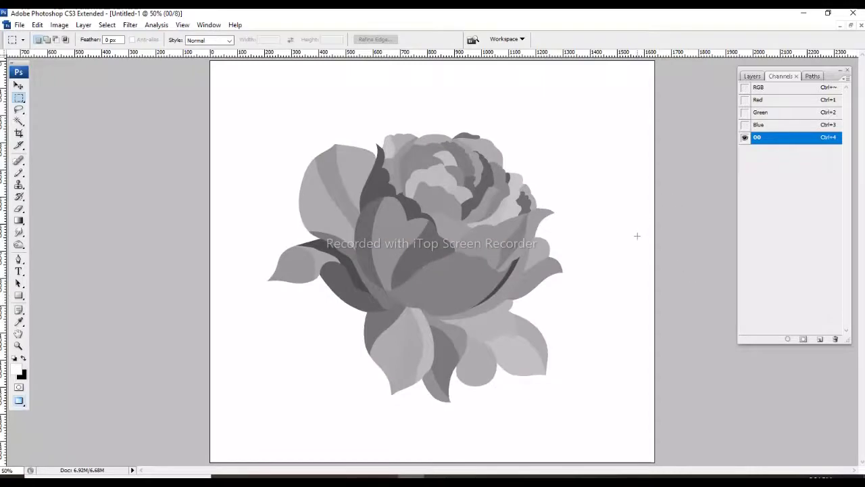
{"action": "key", "text": "grave"}
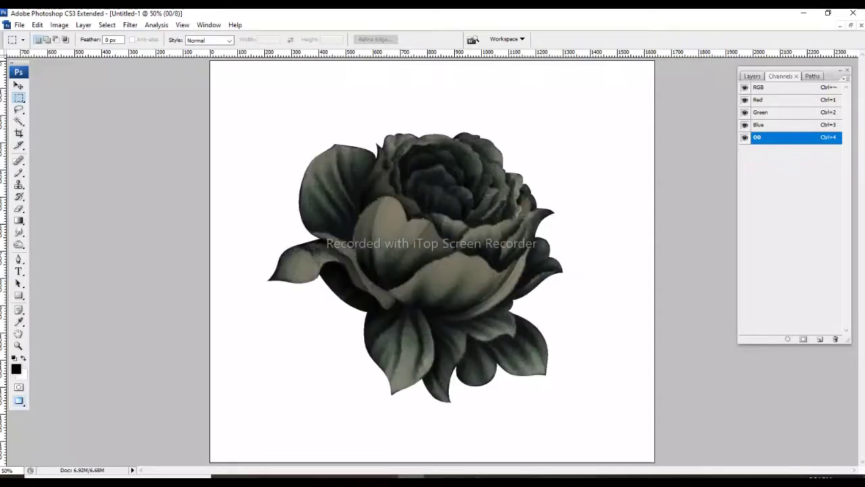